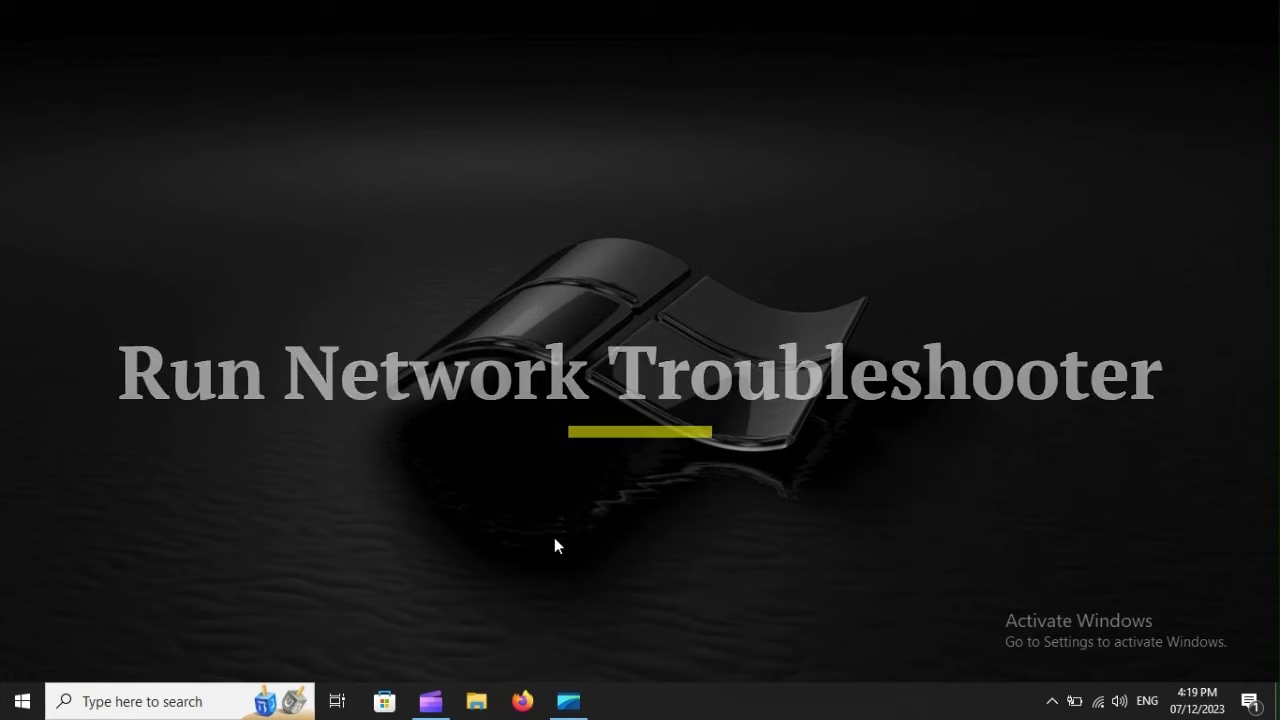
# Step: Open Windows Settings and go to the Troubleshoot page under Update & Security
pyautogui.press('super+i')
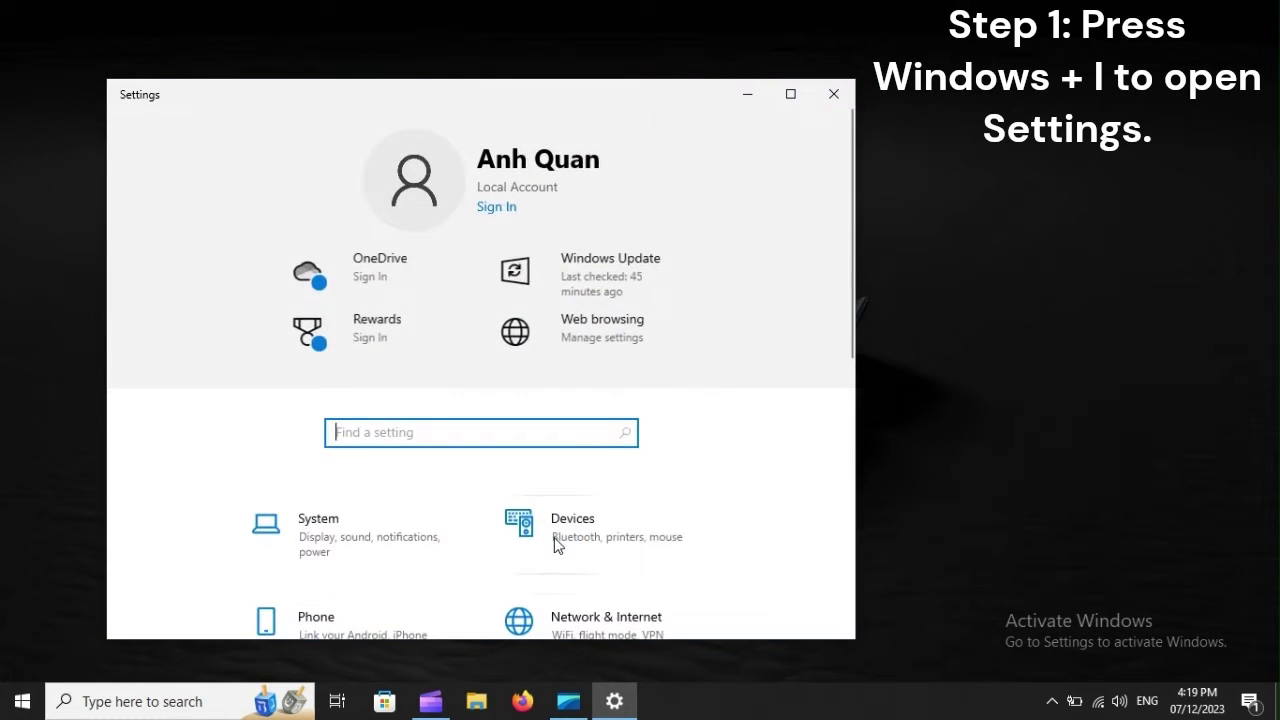
pyautogui.scroll(-3, 555, 538)
pyautogui.scroll(-3, 557, 545)
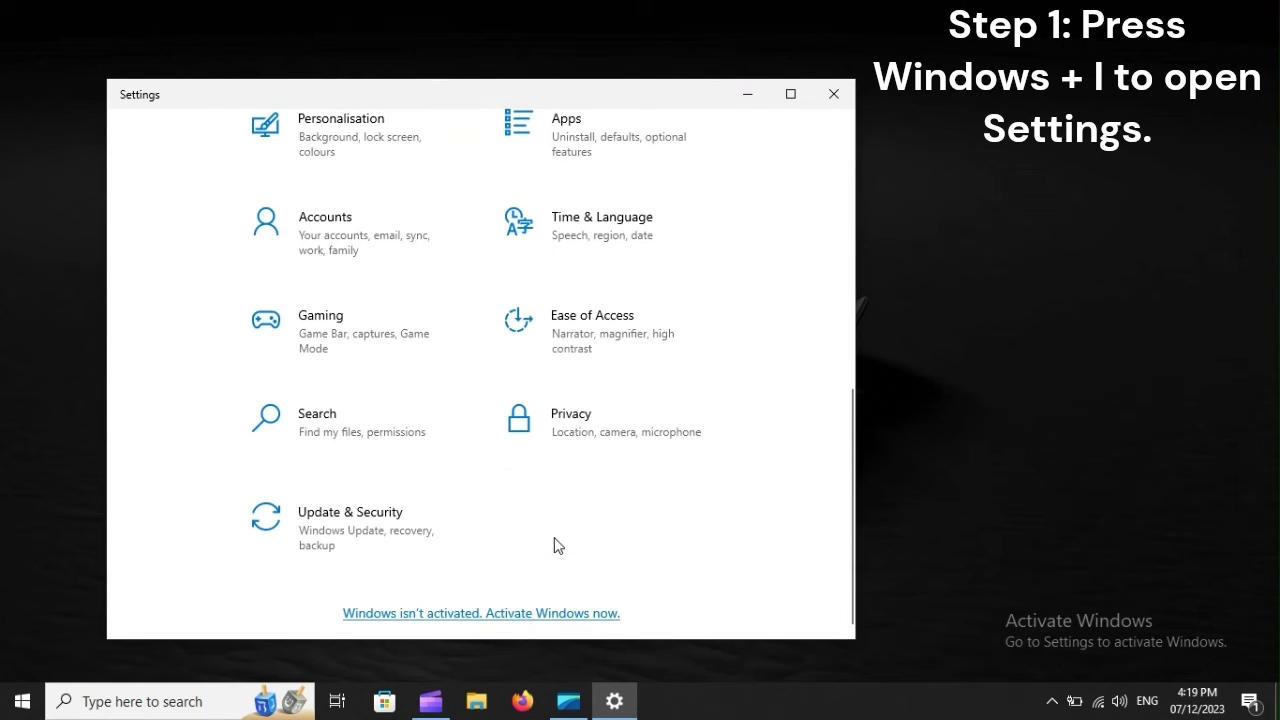
pyautogui.click(381, 528)
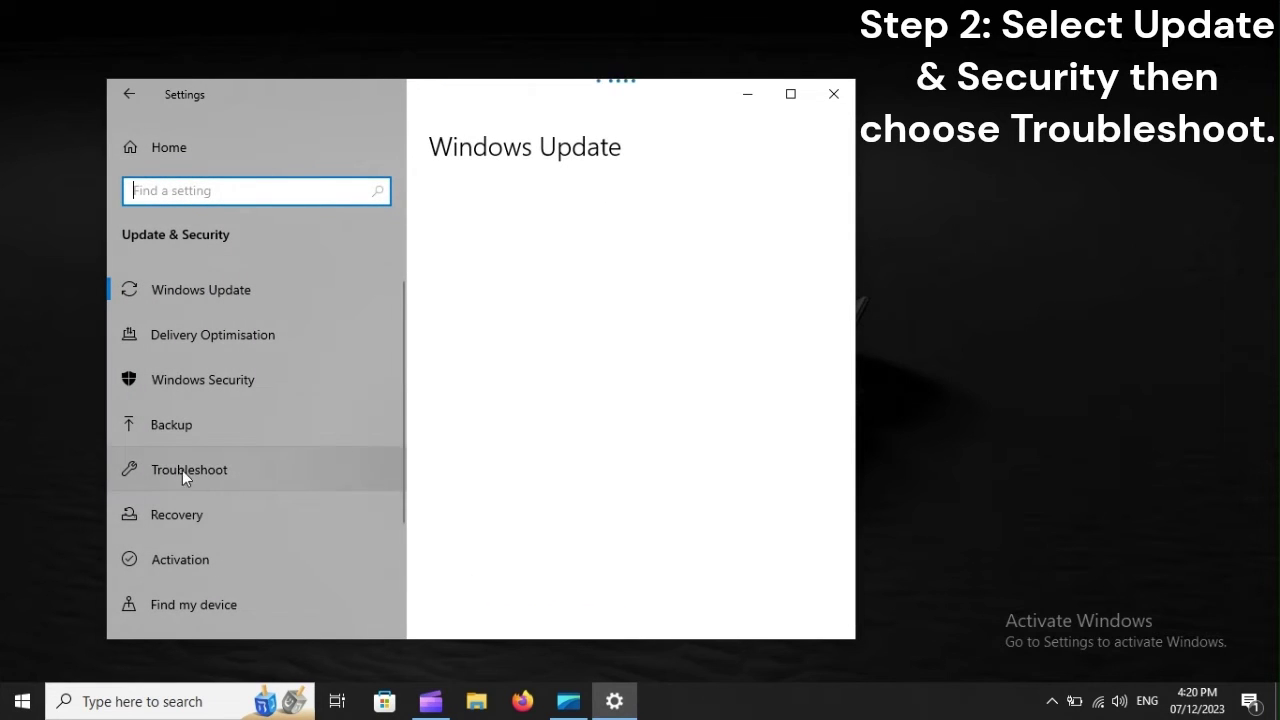
pyautogui.click(258, 474)
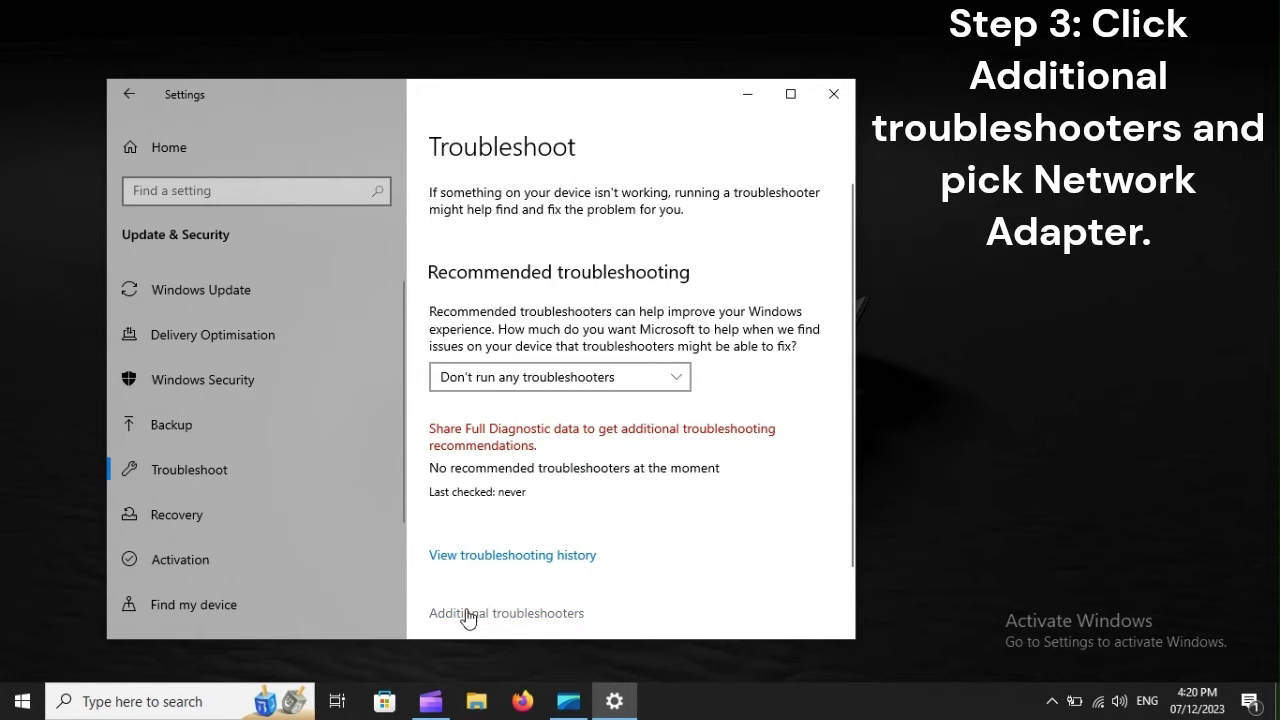
# Step: Select the Network Adapter troubleshooter among the additional troubleshooters
pyautogui.click(530, 614)
pyautogui.scroll(-4, 530, 614)
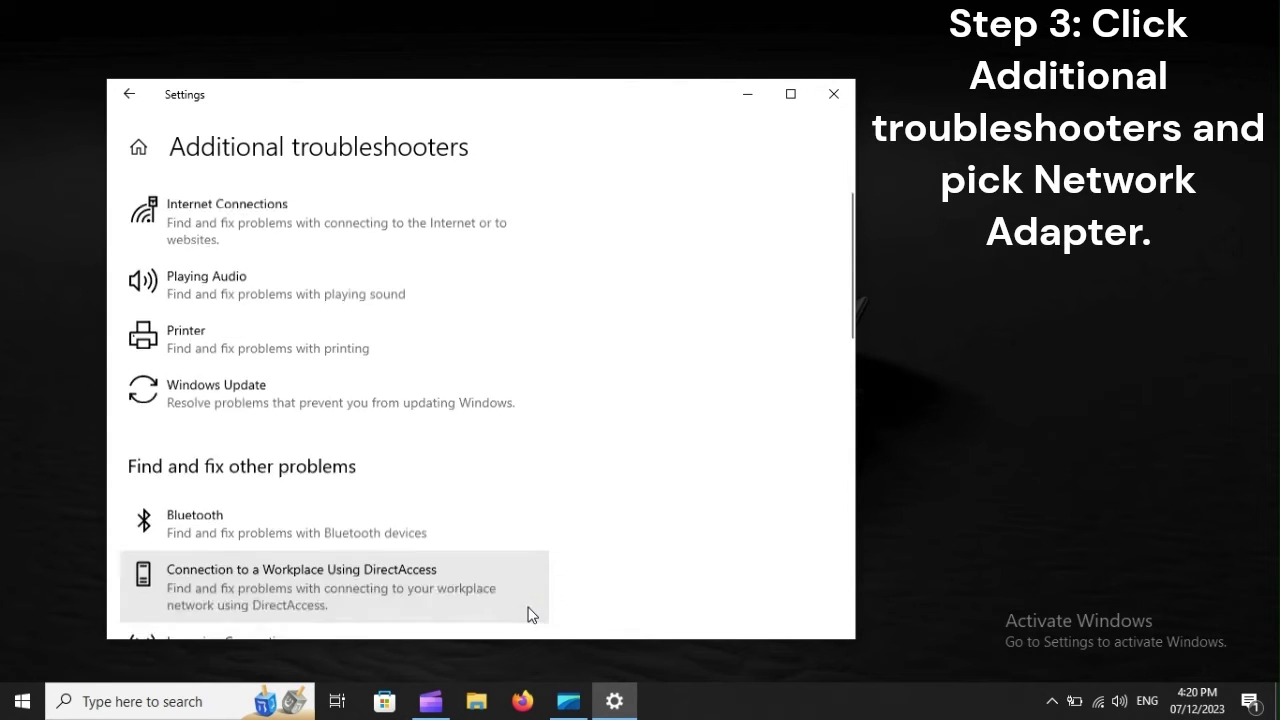
pyautogui.scroll(-3, 528, 611)
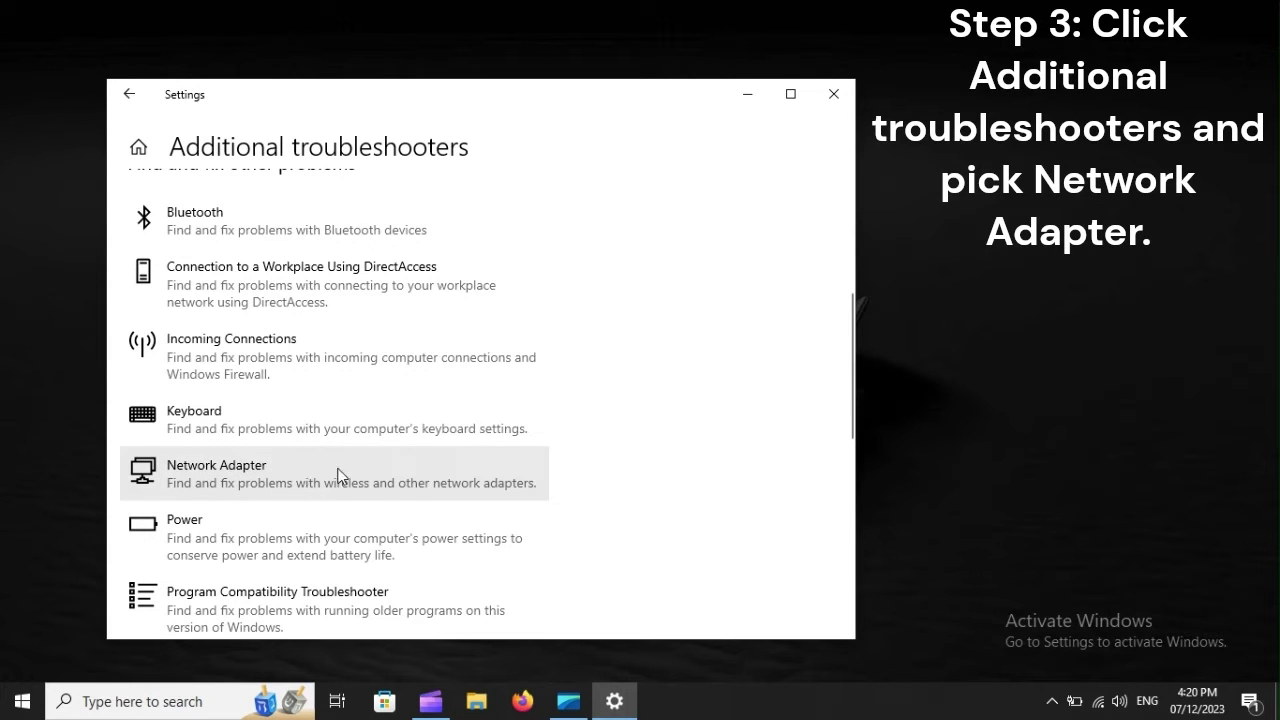
pyautogui.click(415, 468)
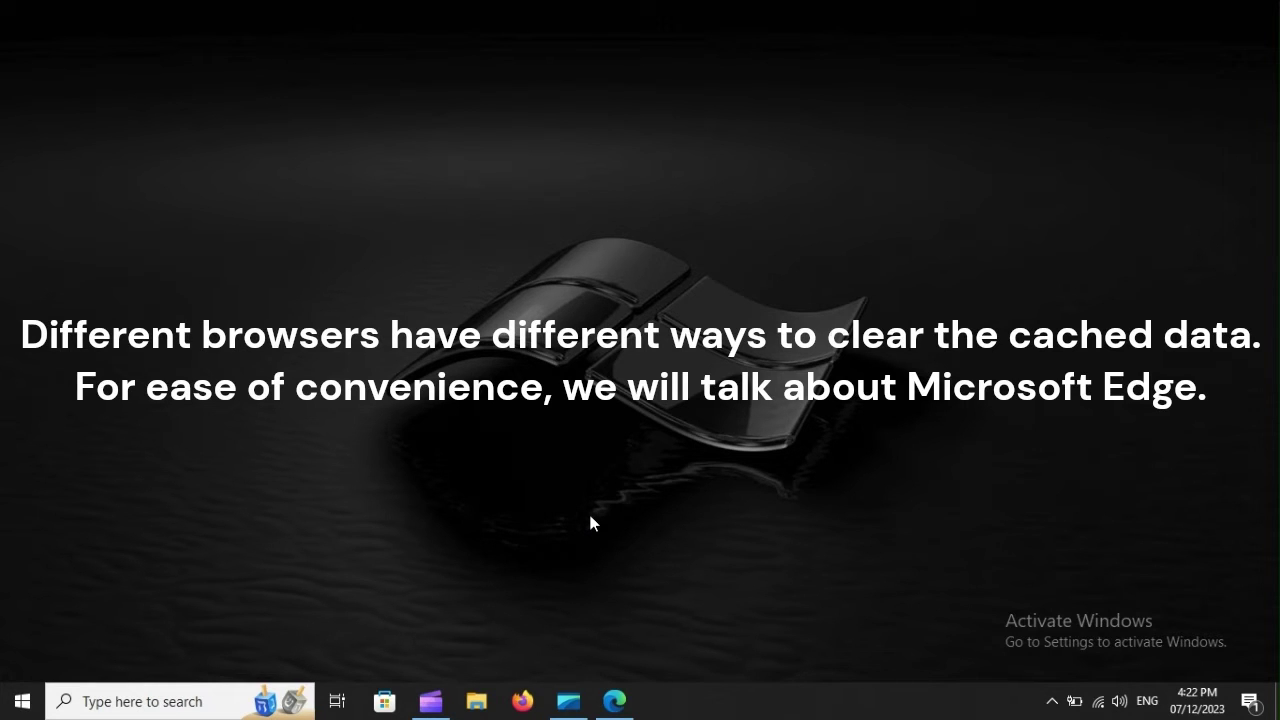
# Step: Switch to Microsoft Edge and open the choice of browsing data to clear in the Privacy, search, and services settings
pyautogui.click(606, 704)
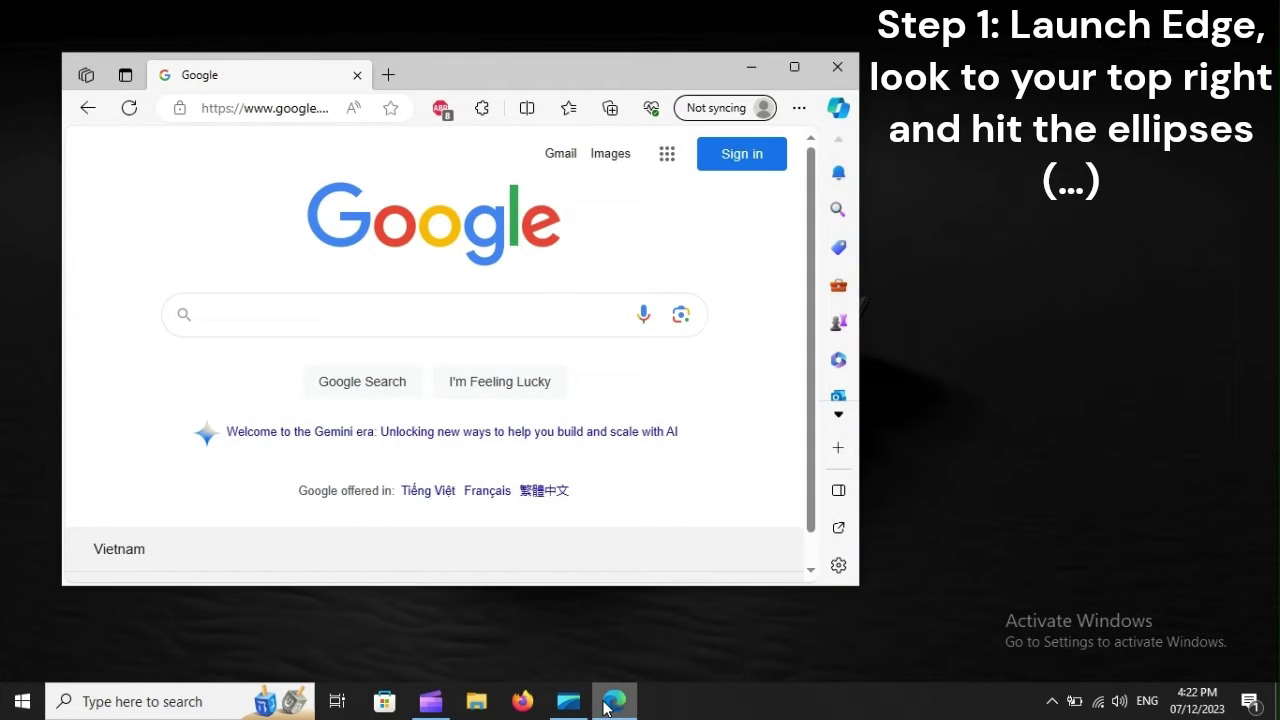
pyautogui.click(806, 118)
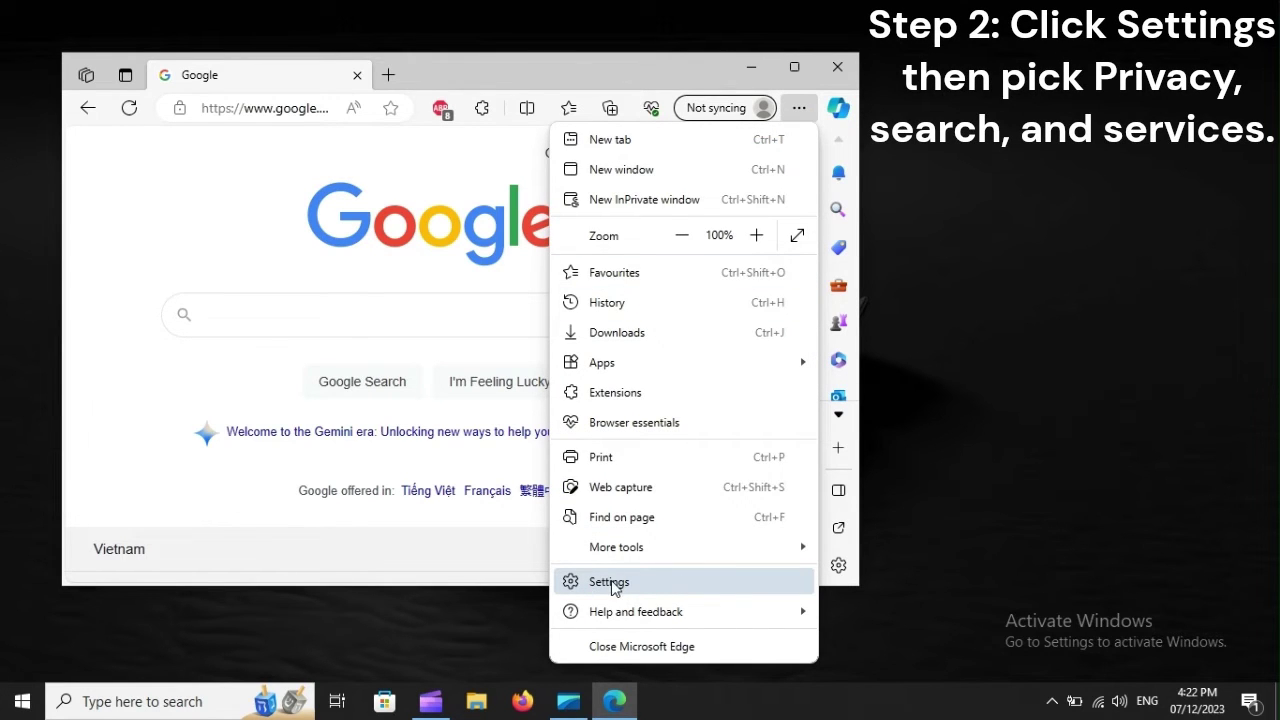
pyautogui.click(678, 586)
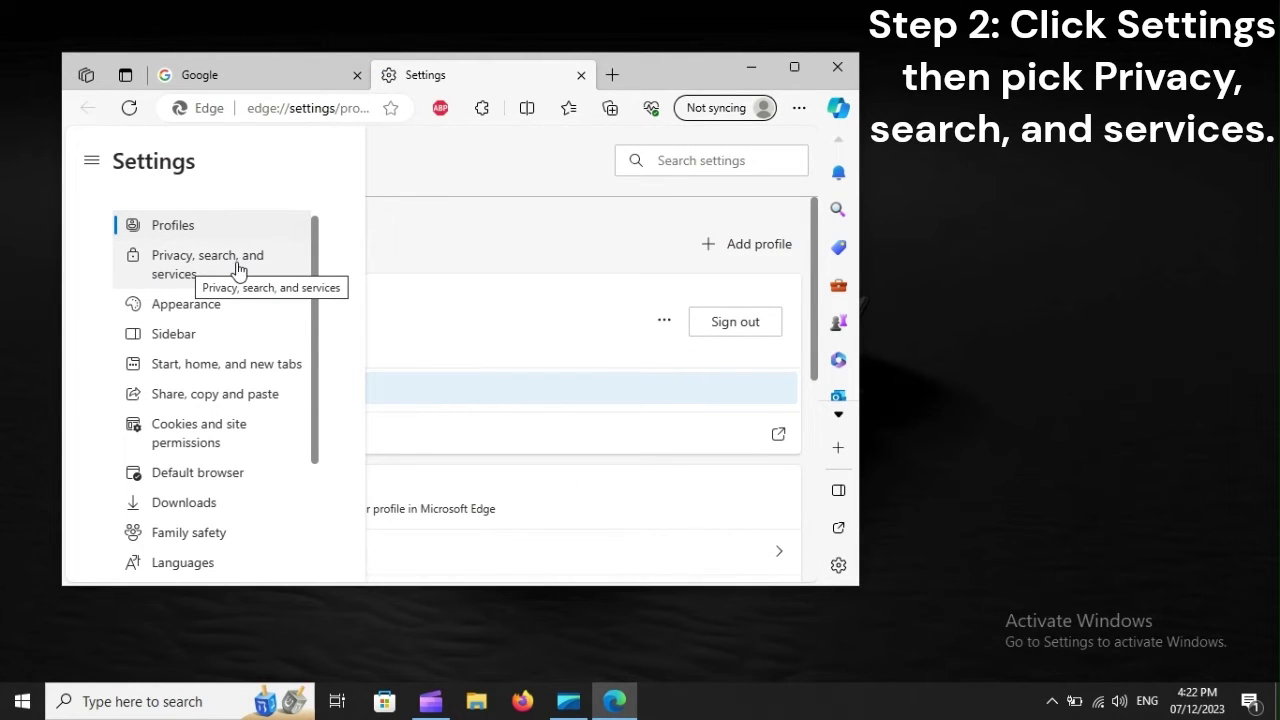
pyautogui.click(237, 268)
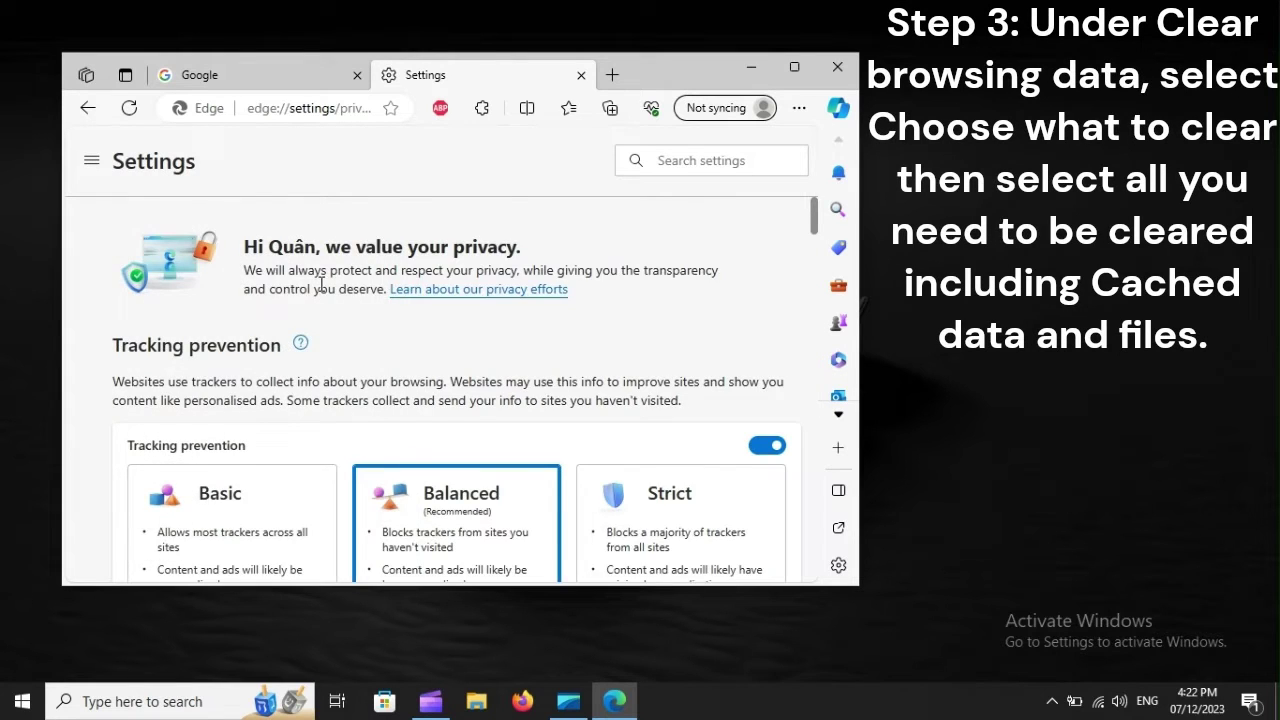
pyautogui.scroll(-5, 320, 285)
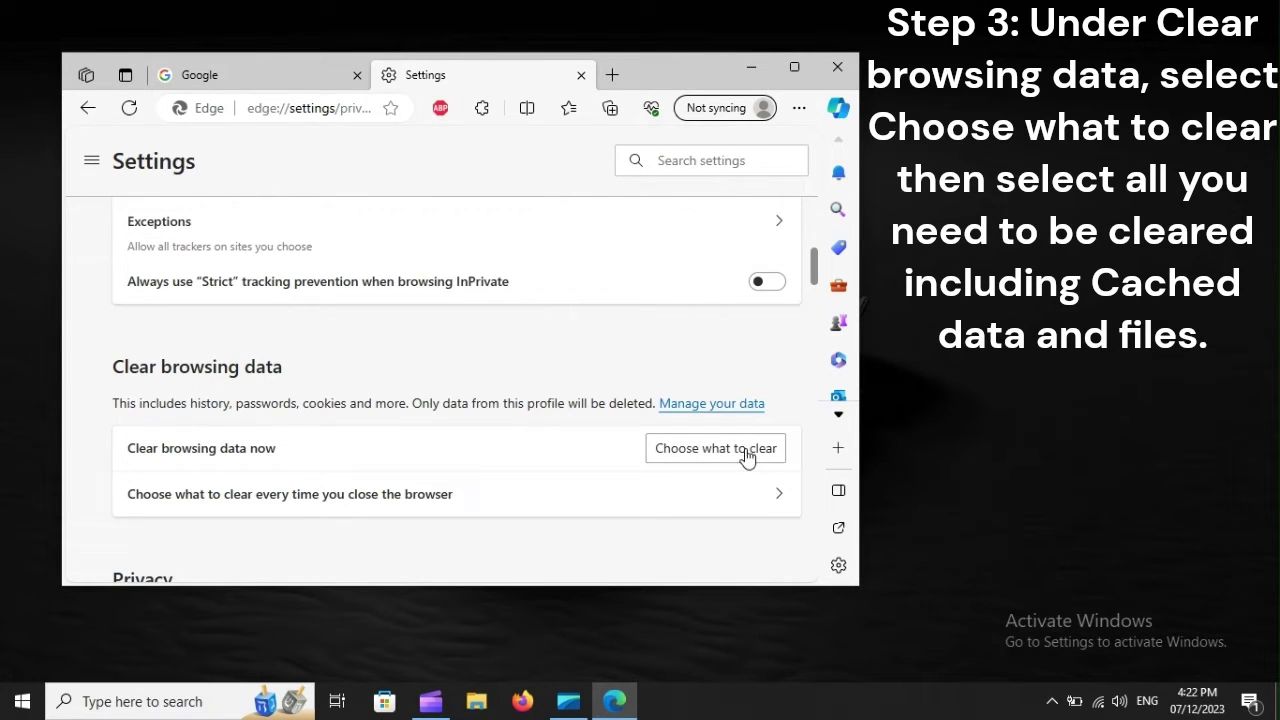
pyautogui.click(745, 452)
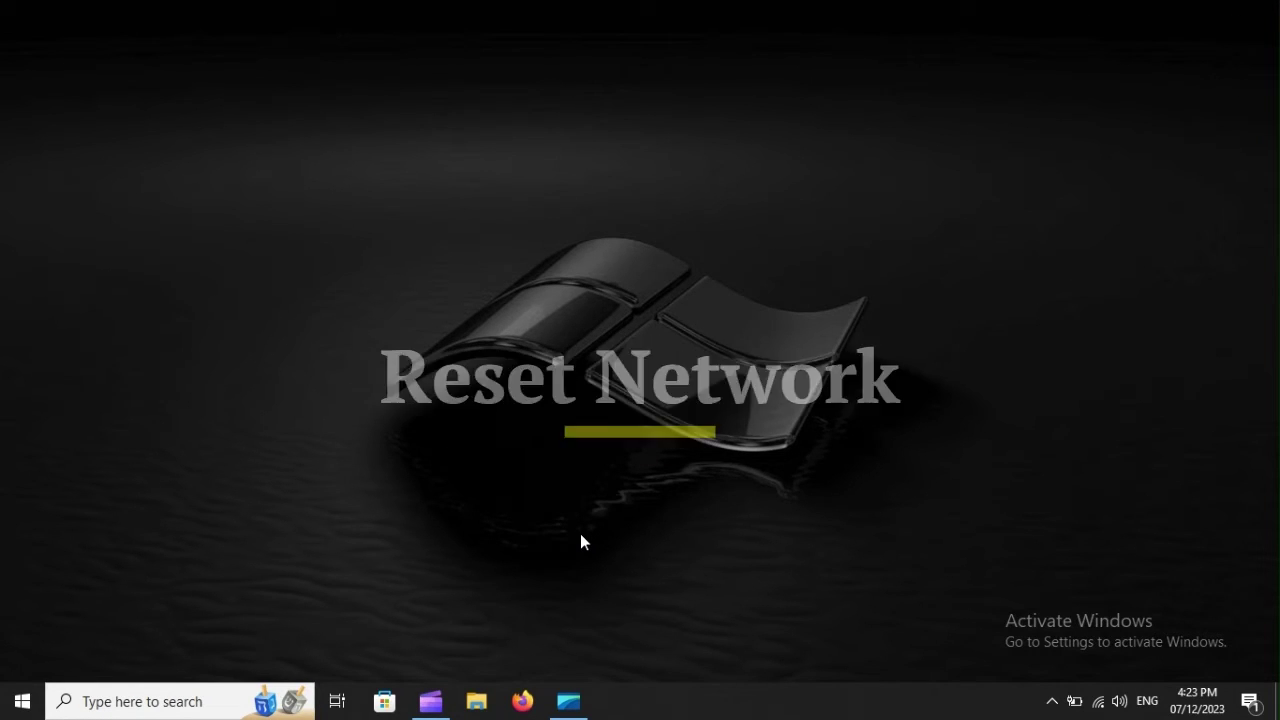
# Step: Open Windows Settings and choose Network reset on the Network & Internet Status page
pyautogui.press('super+i')
pyautogui.scroll(-4, 581, 534)
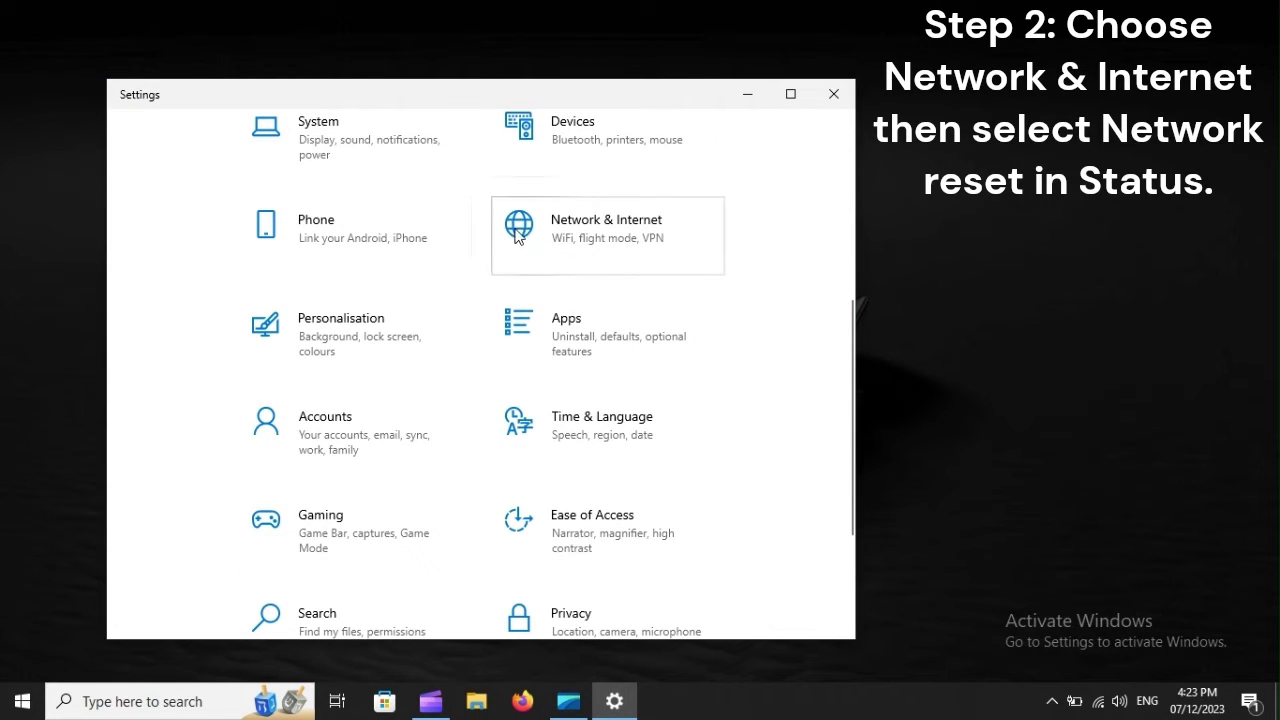
pyautogui.click(642, 240)
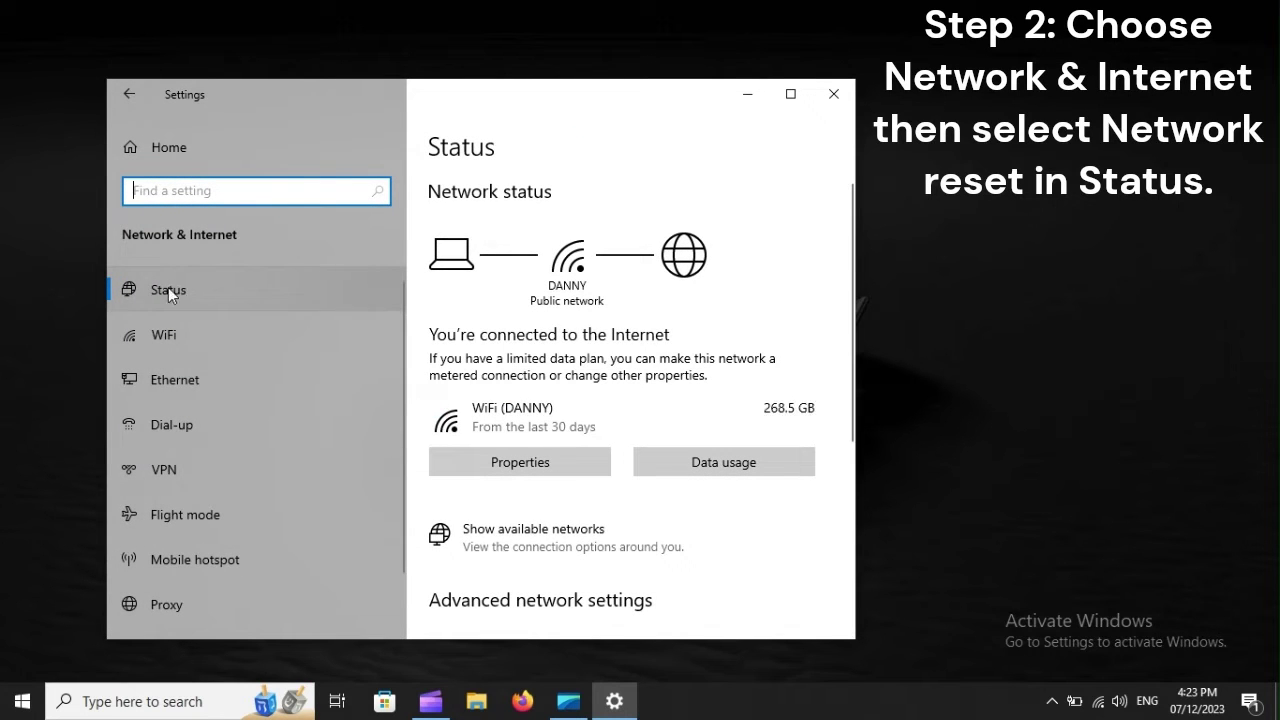
pyautogui.scroll(-5, 665, 316)
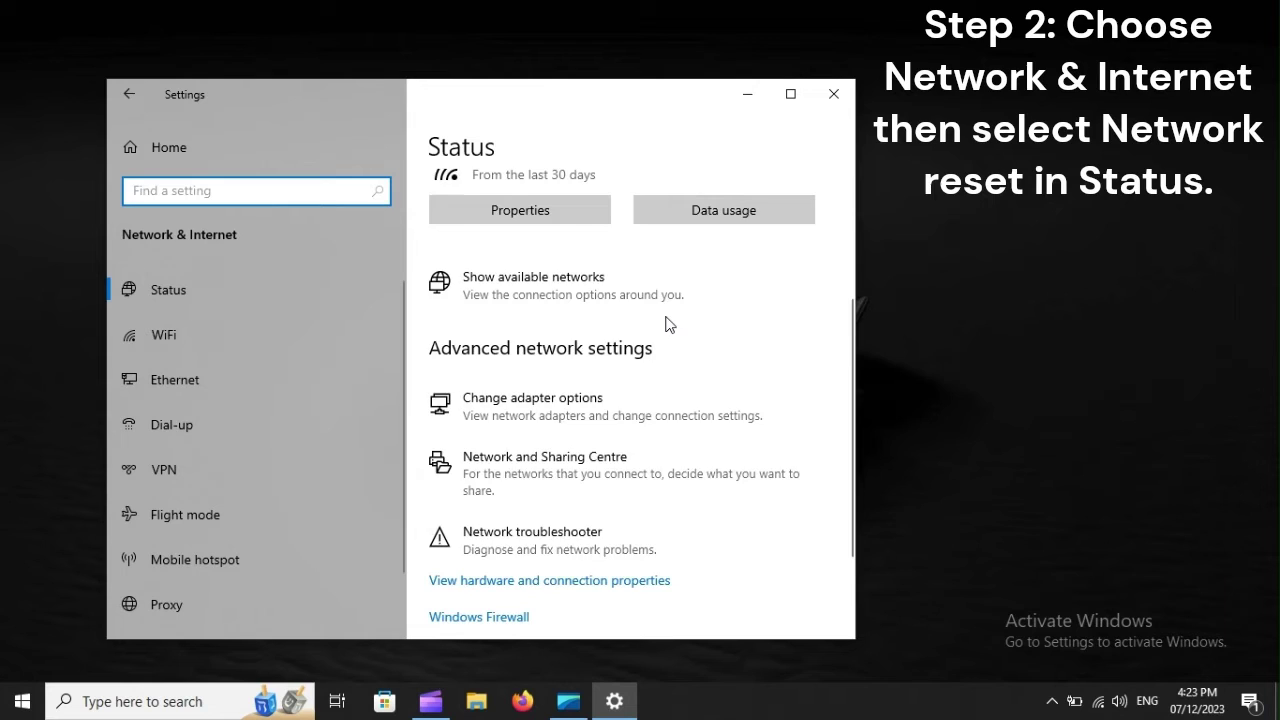
pyautogui.click(447, 511)
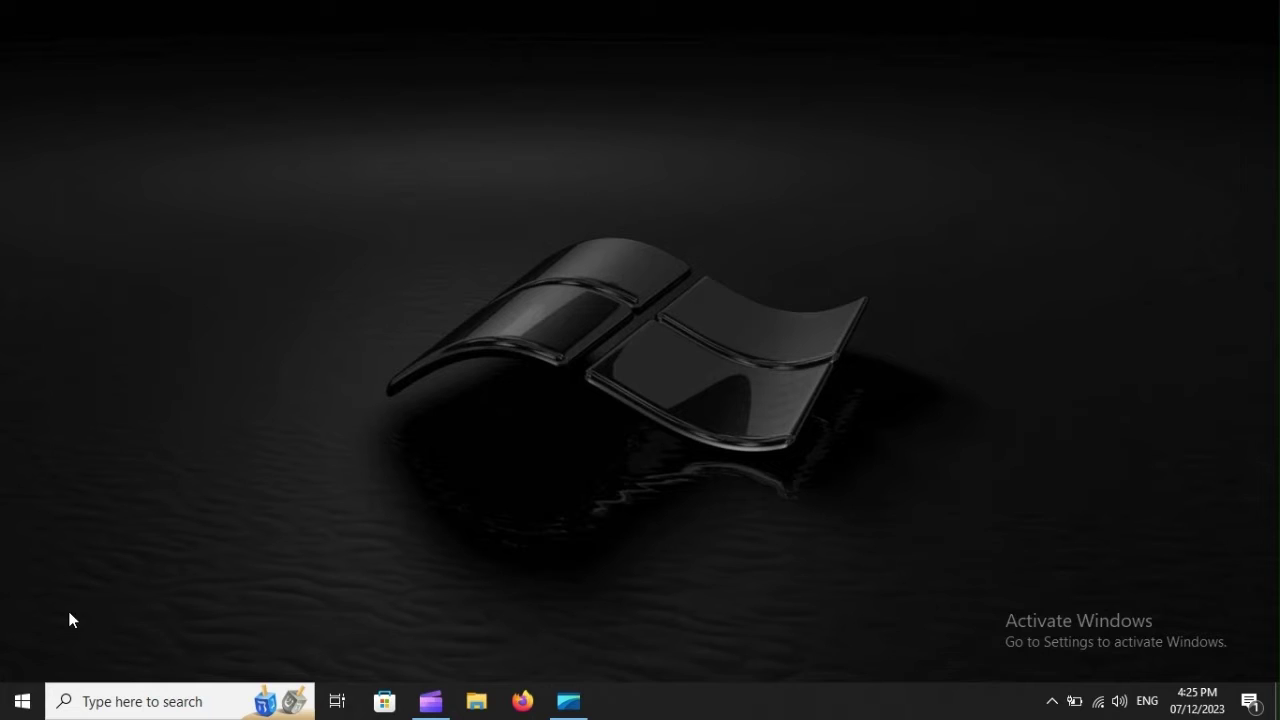
# Step: Open an administrator Command Prompt and enter the commands netsh winsock reset, netsh int ip reset and netsh advfirewall reset
pyautogui.rightClick(16, 704)
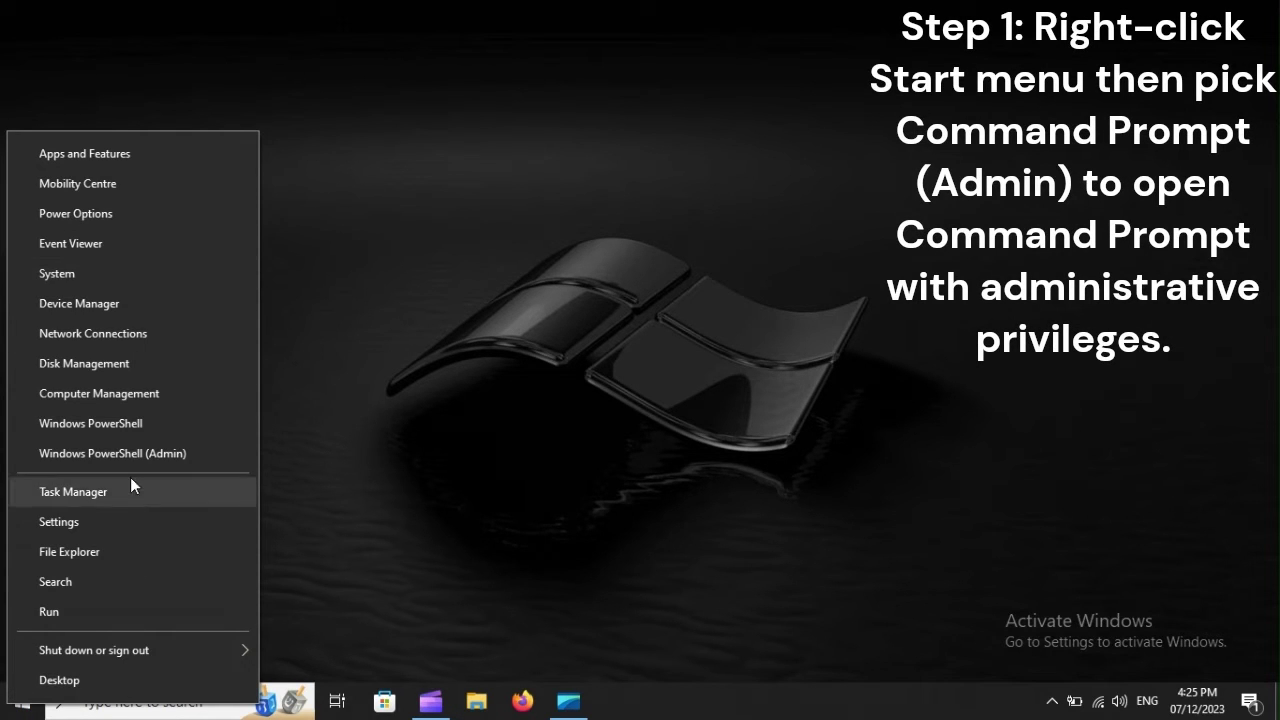
pyautogui.click(61, 452)
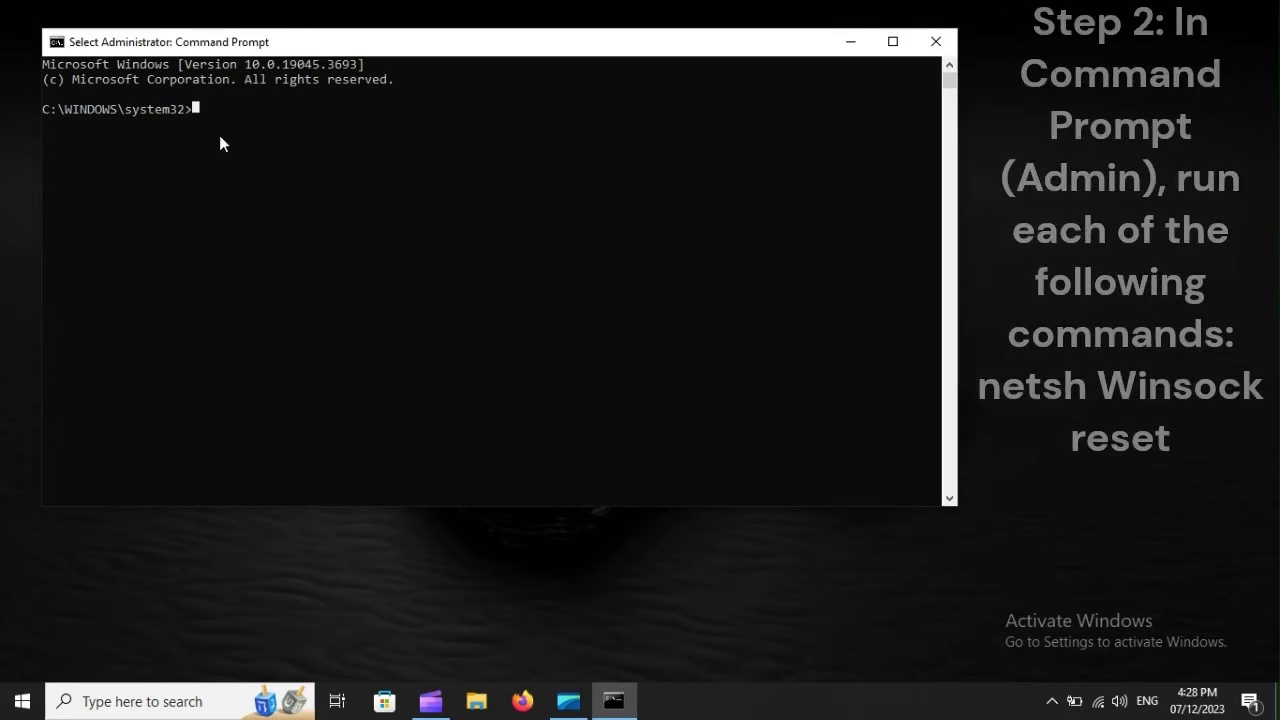
pyautogui.rightClick(219, 135)
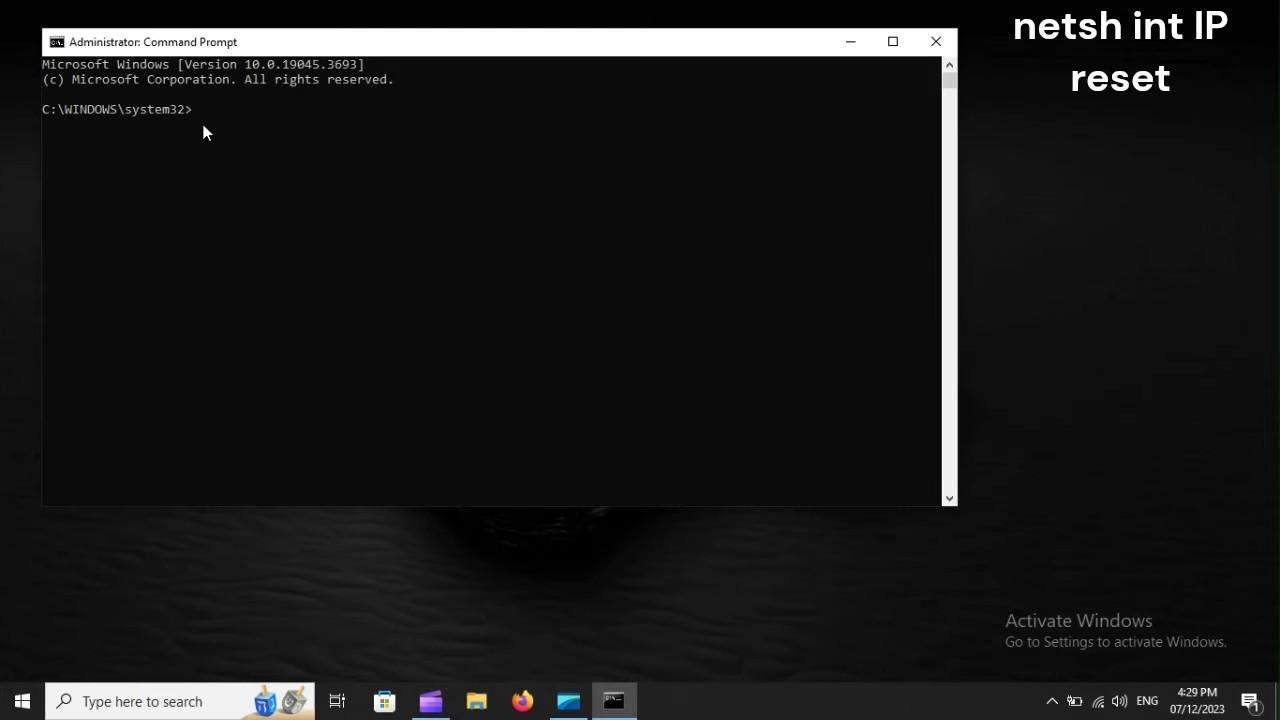
pyautogui.rightClick(203, 124)
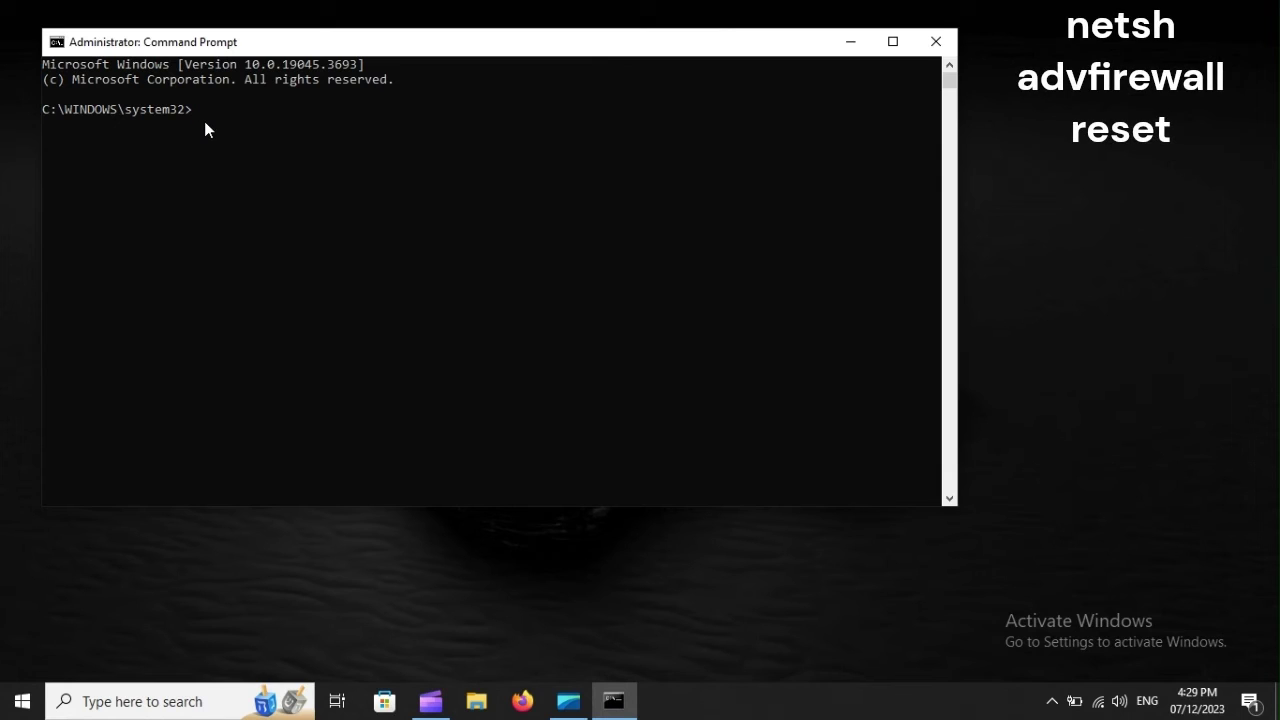
pyautogui.rightClick(204, 121)
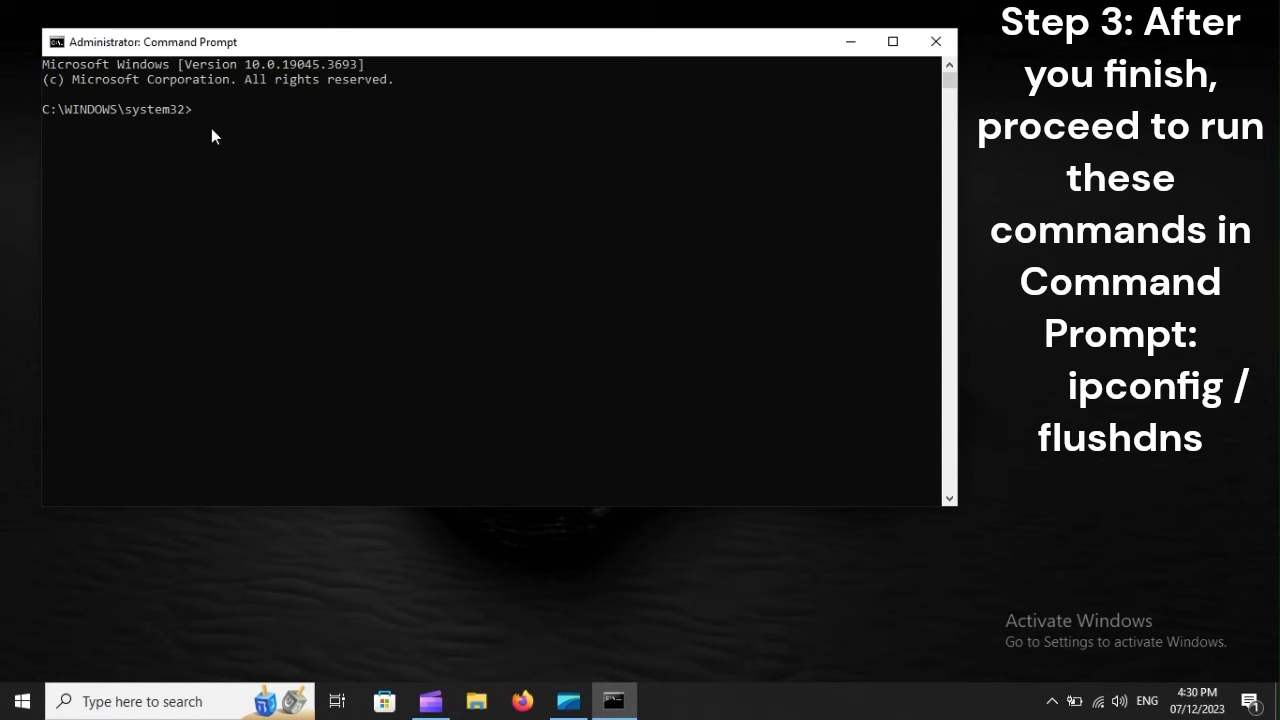
# Step: Enter the commands ipconfig /flushdns, ipconfig /release and ipconfig /renew at the administrator prompt
pyautogui.rightClick(211, 130)
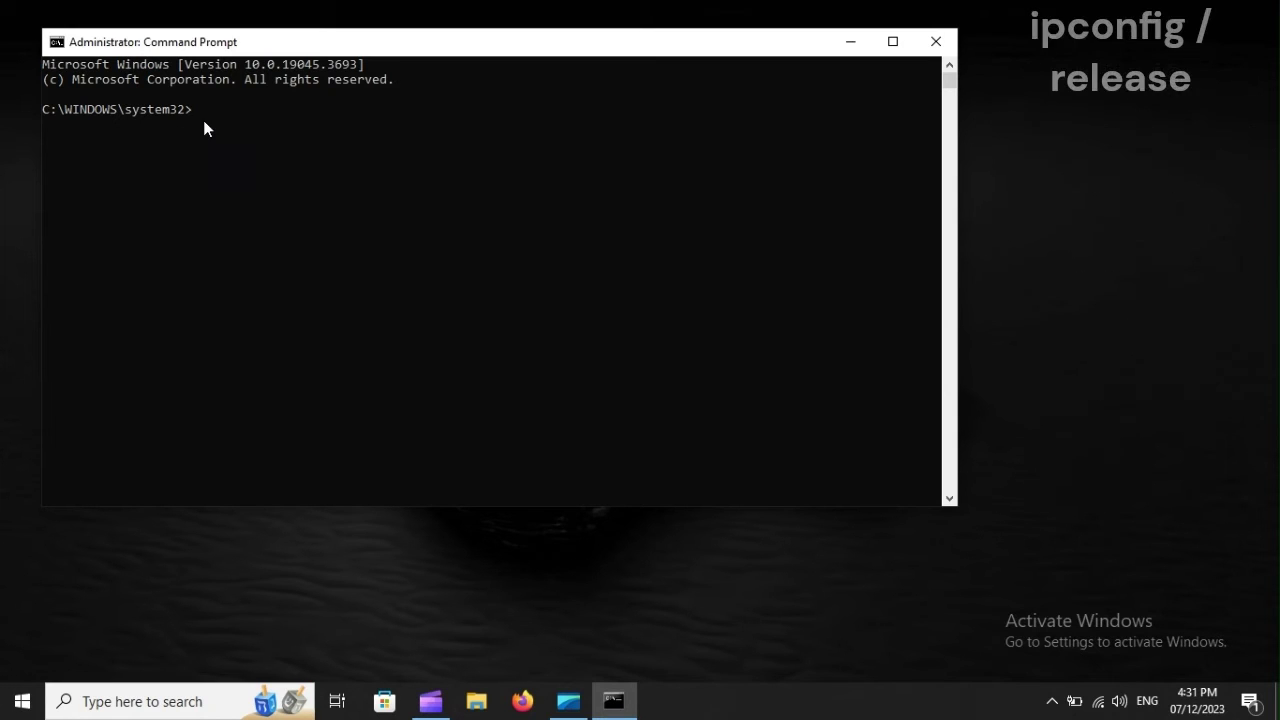
pyautogui.write('ipconfig / release')
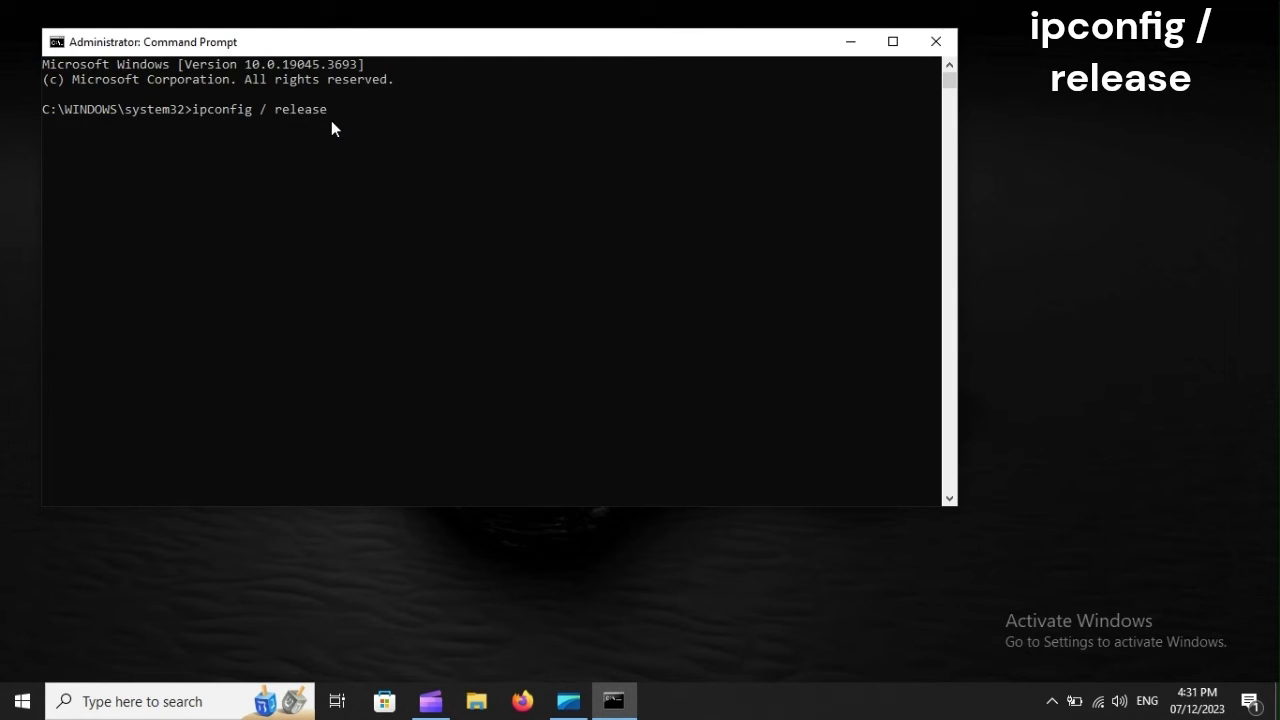
pyautogui.press('Escape')
pyautogui.write('ipconfig /renew')
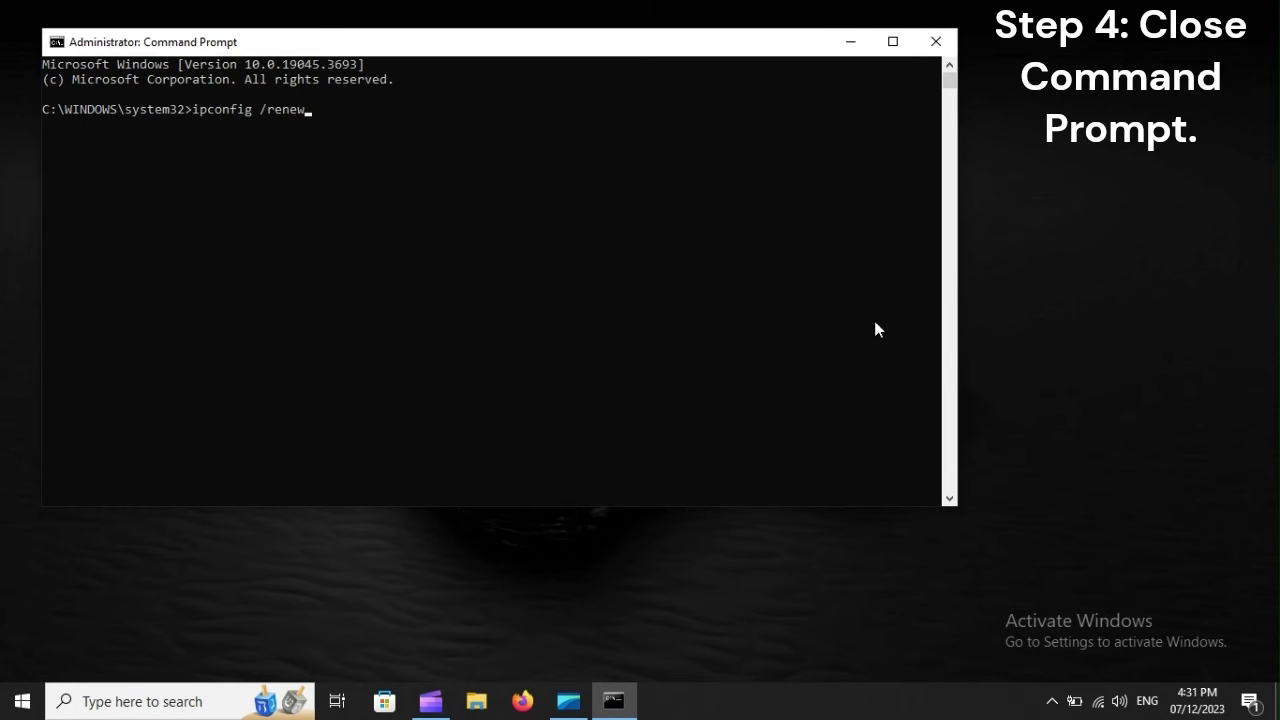
# Step: Close the Command Prompt and open the computer's power options for a restart
pyautogui.click(943, 45)
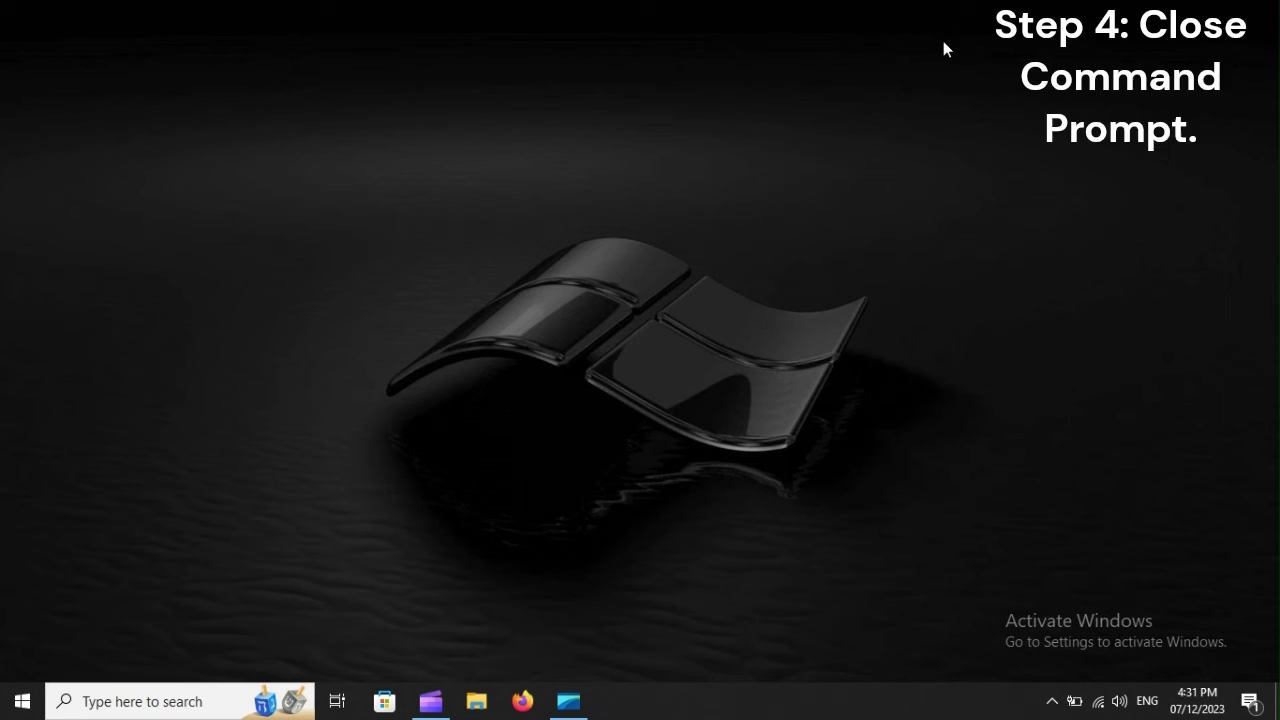
pyautogui.click(19, 695)
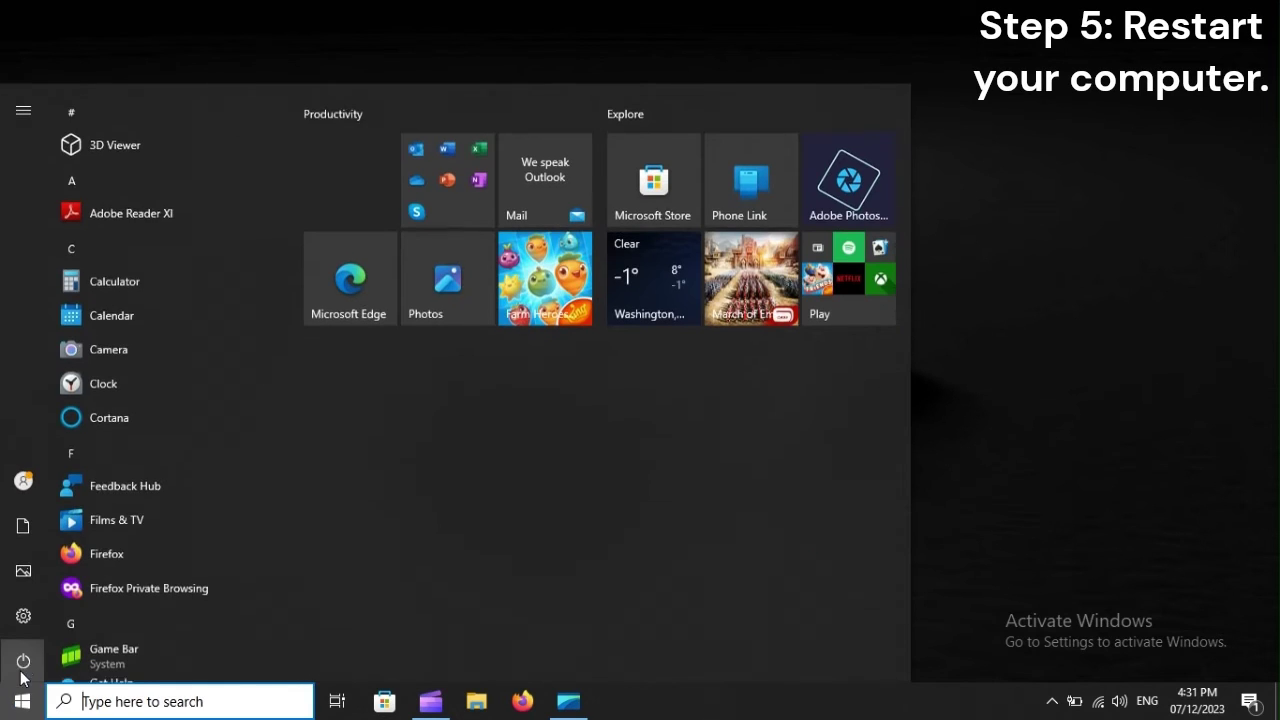
pyautogui.click(22, 659)
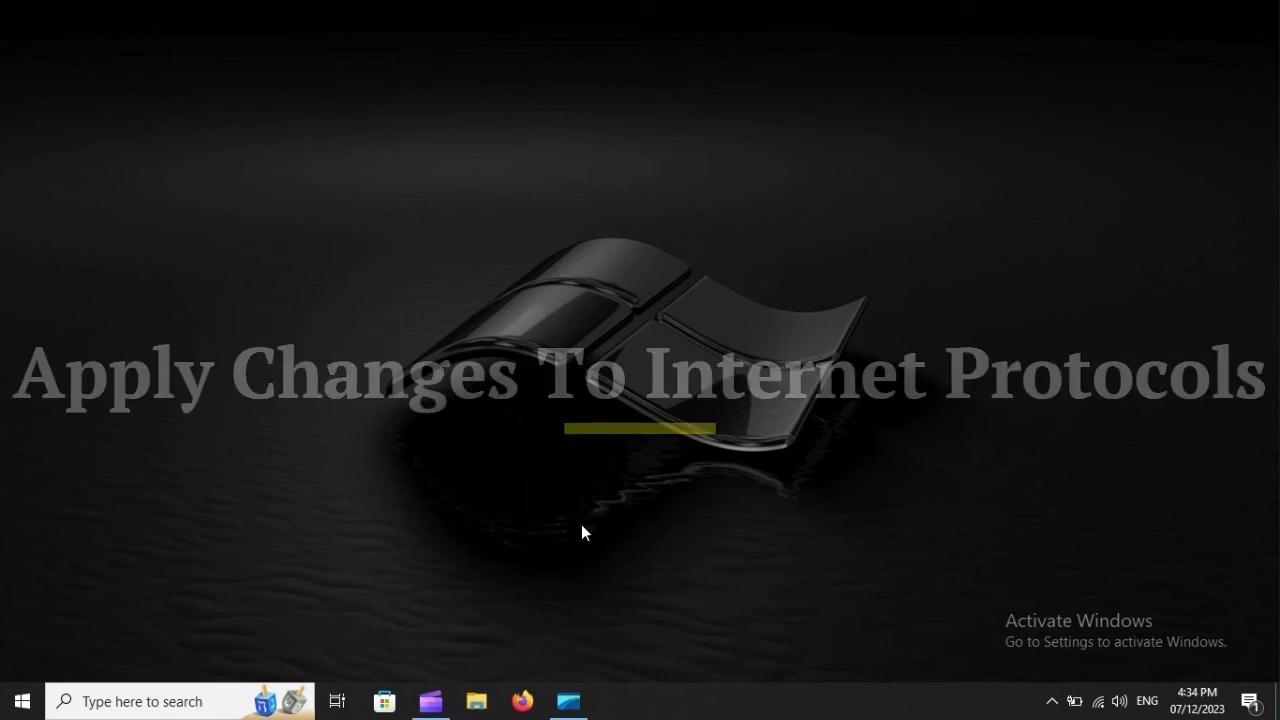
# Step: Search Windows for "control panel" and open the Control Panel
pyautogui.click(23, 706)
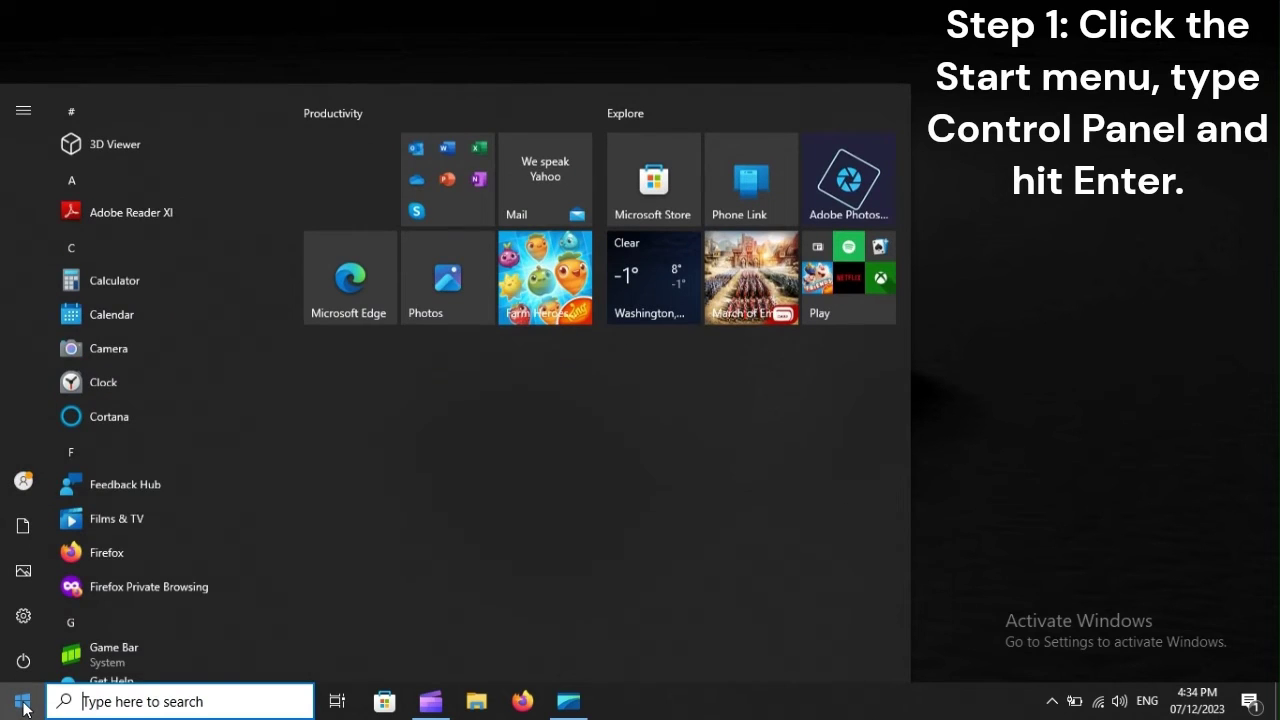
pyautogui.write('con')
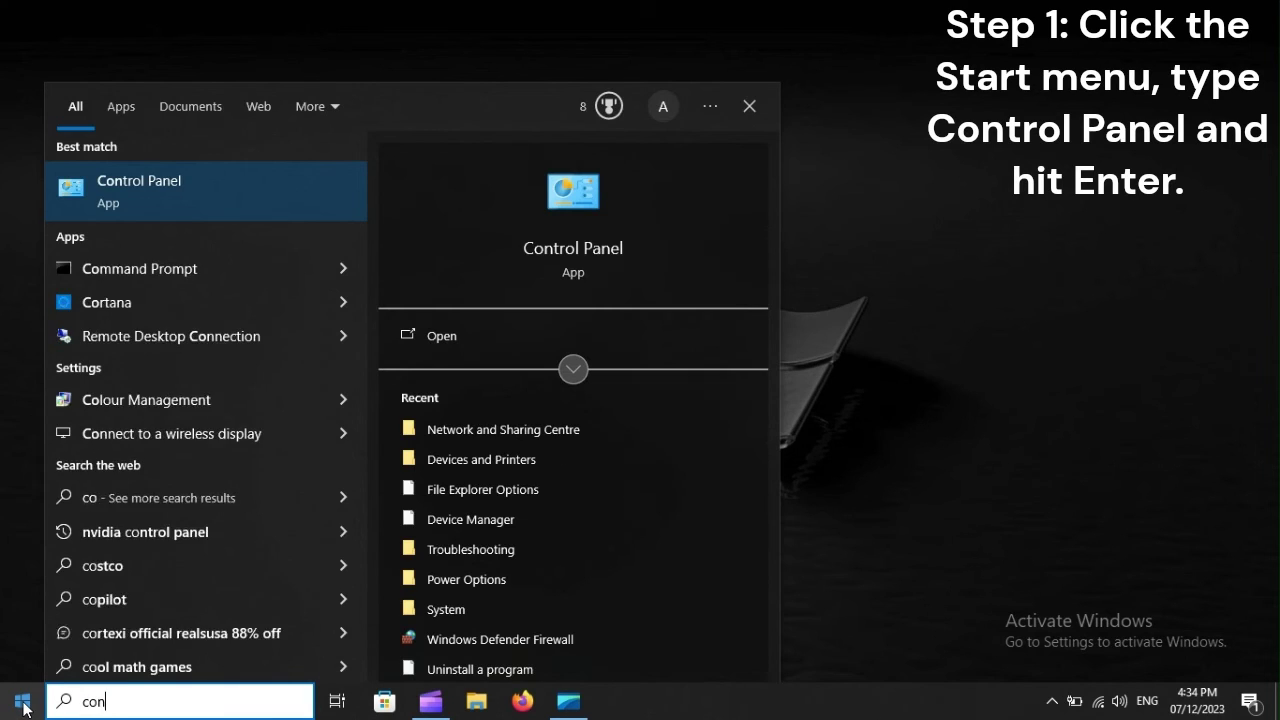
pyautogui.write('trol panel')
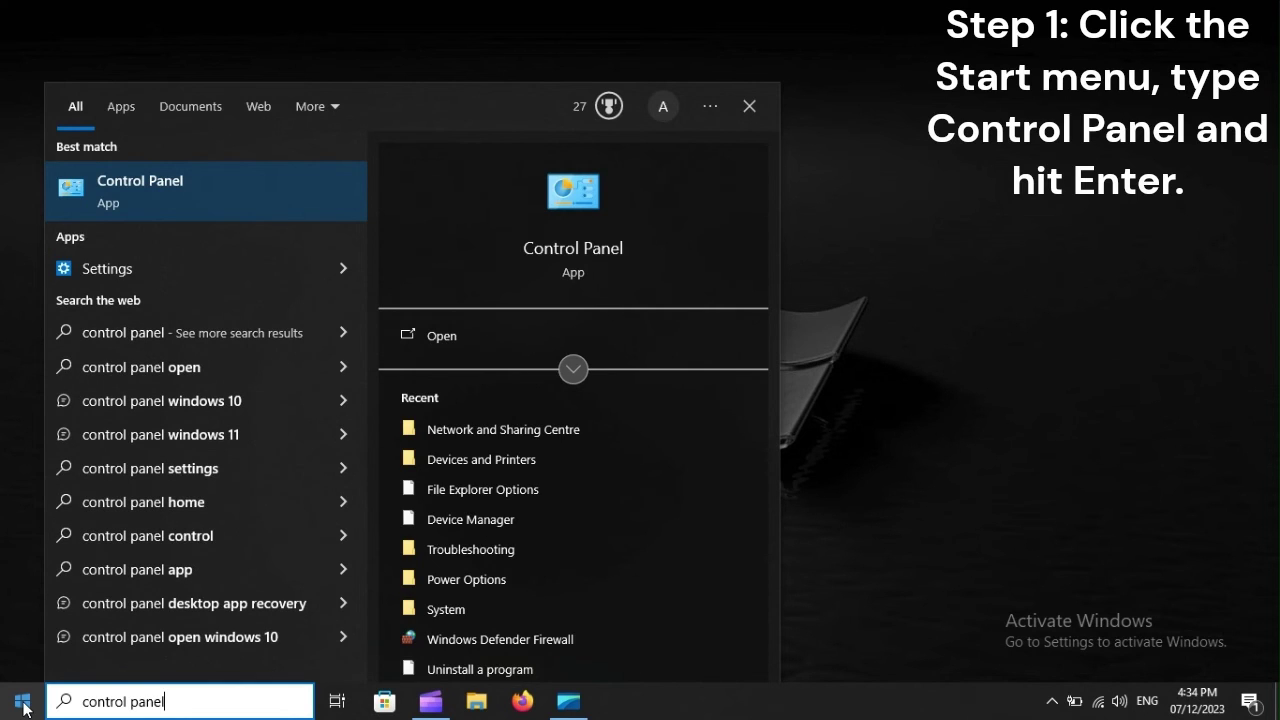
pyautogui.press('Return')
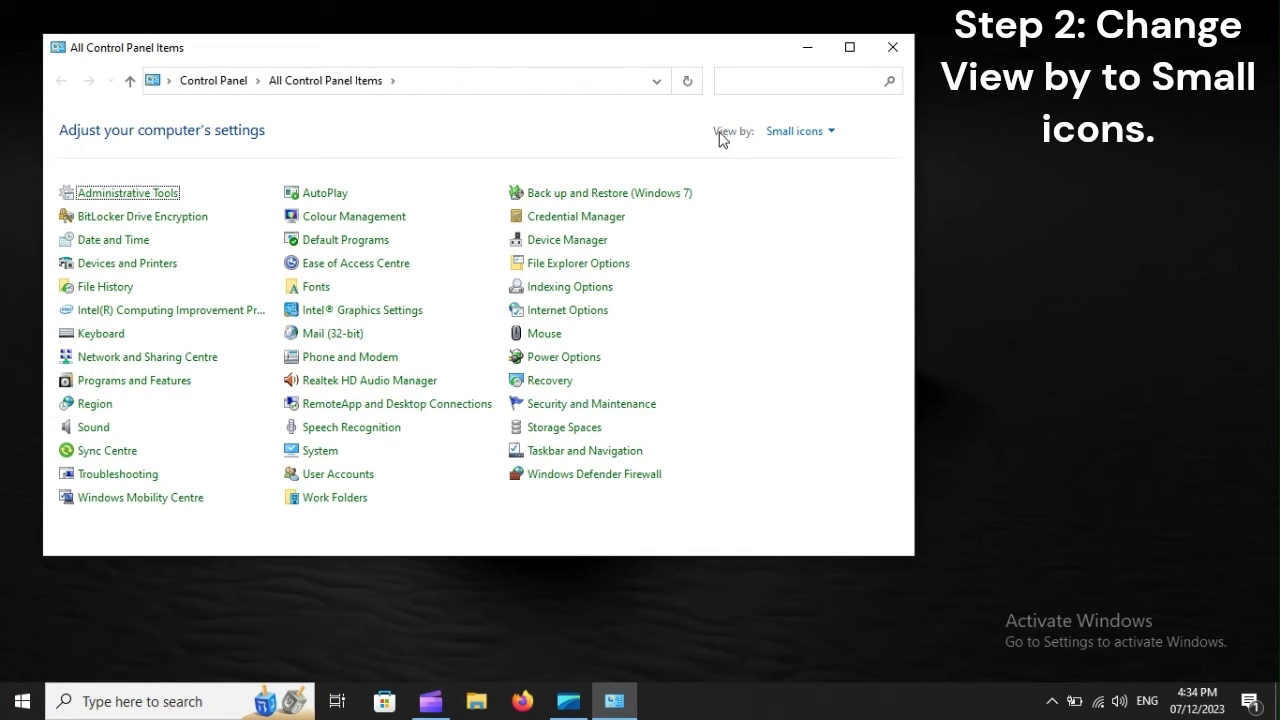
# Step: Set the Control Panel items to be viewed as small icons and open Network and Sharing Centre
pyautogui.click(800, 132)
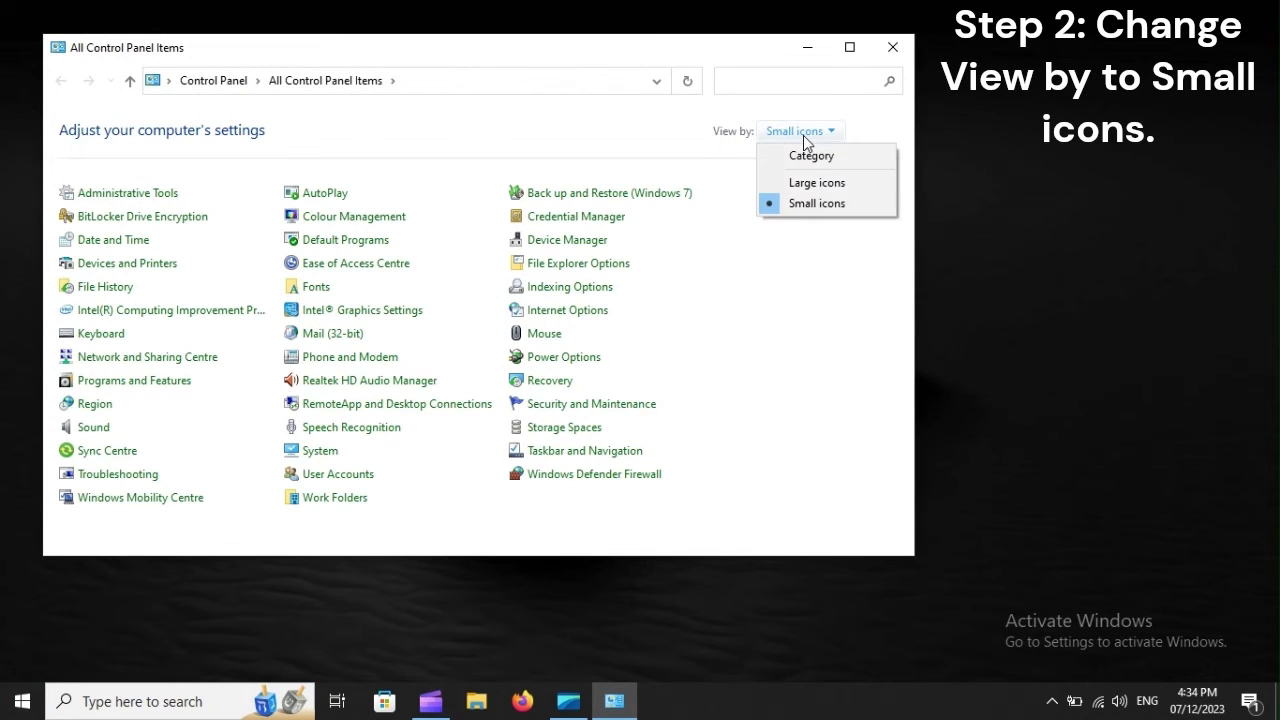
pyautogui.click(840, 206)
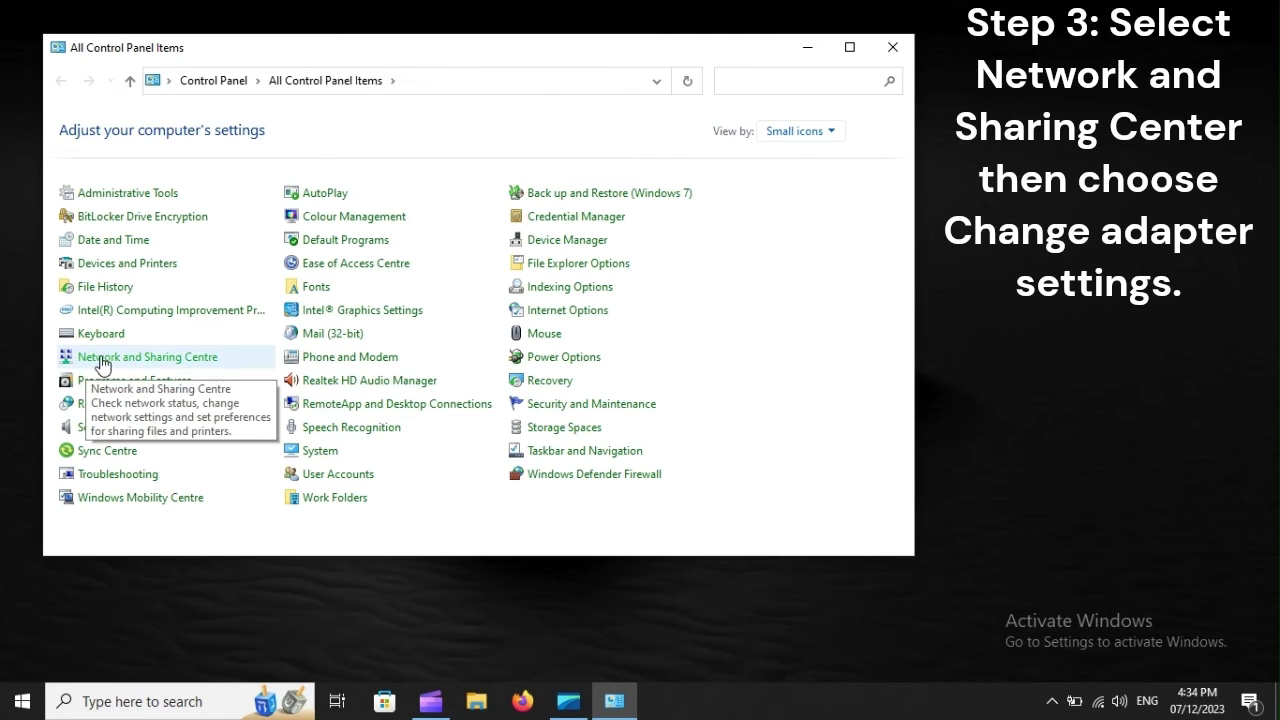
pyautogui.click(199, 364)
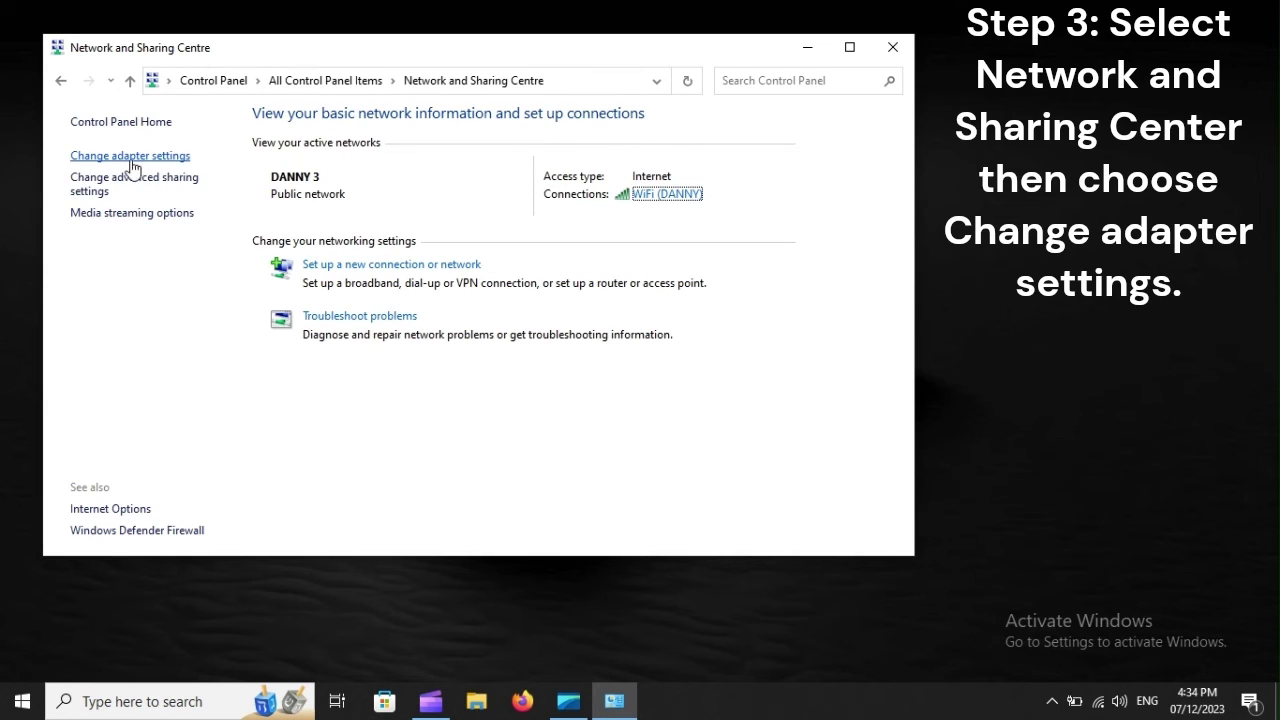
# Step: Go to the network adapter settings and open the Internet Protocol Version 4 (TCP/IPv4) properties of the WiFi connection
pyautogui.click(173, 158)
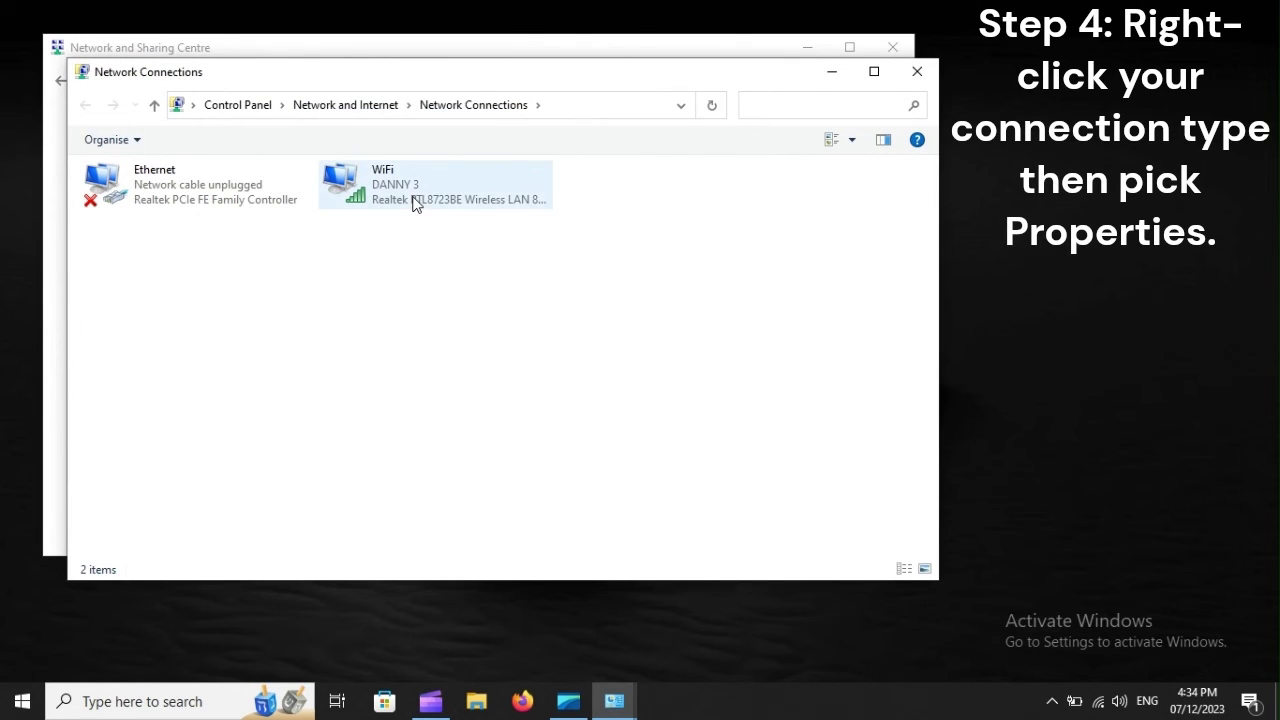
pyautogui.click(416, 201)
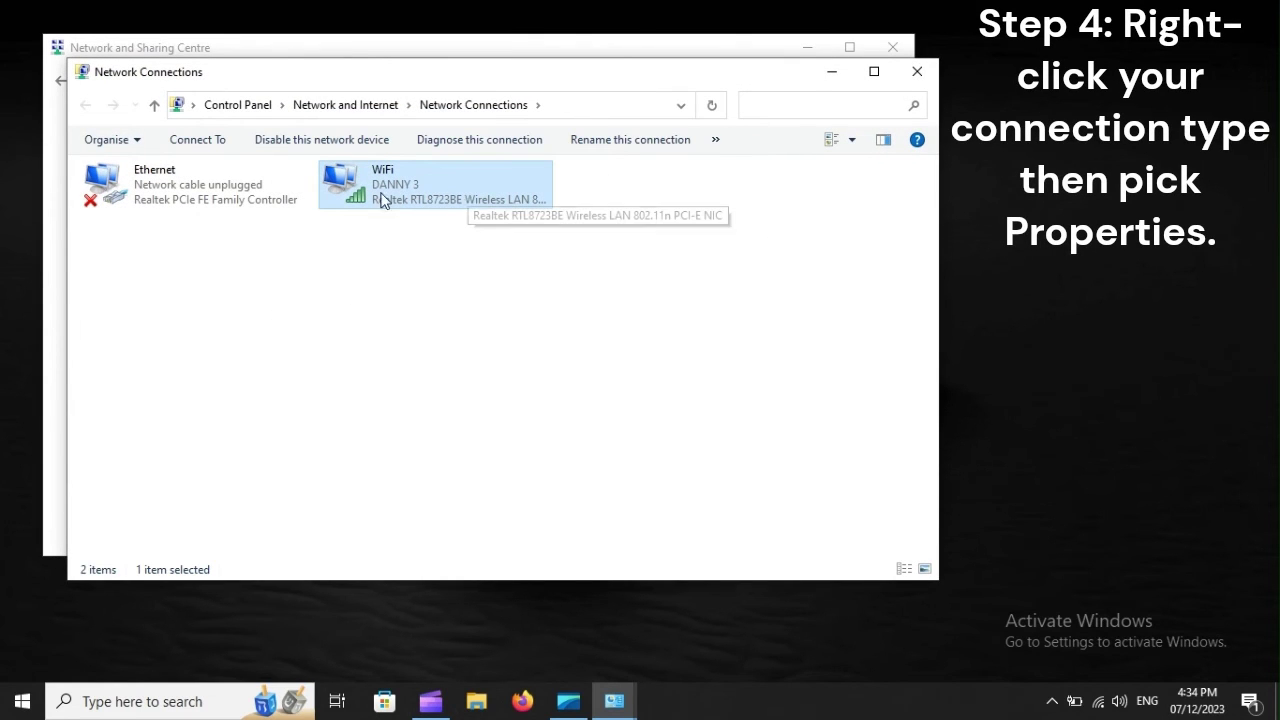
pyautogui.rightClick(463, 192)
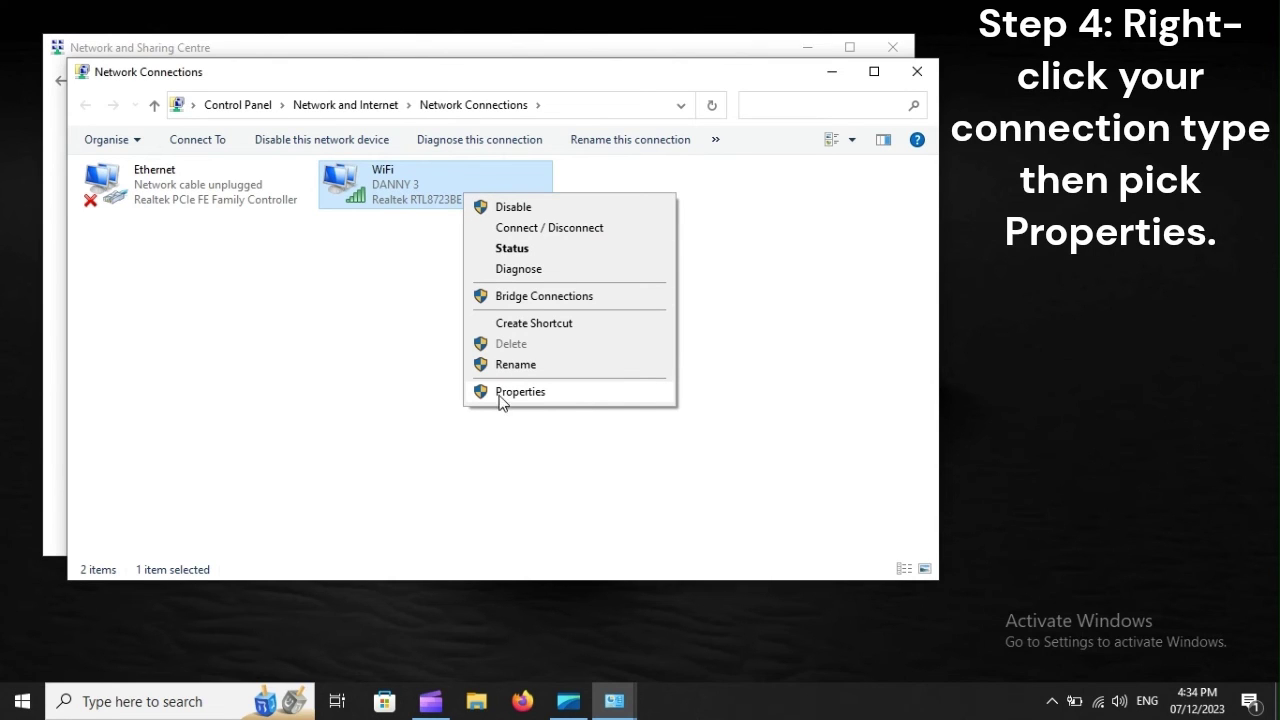
pyautogui.click(571, 397)
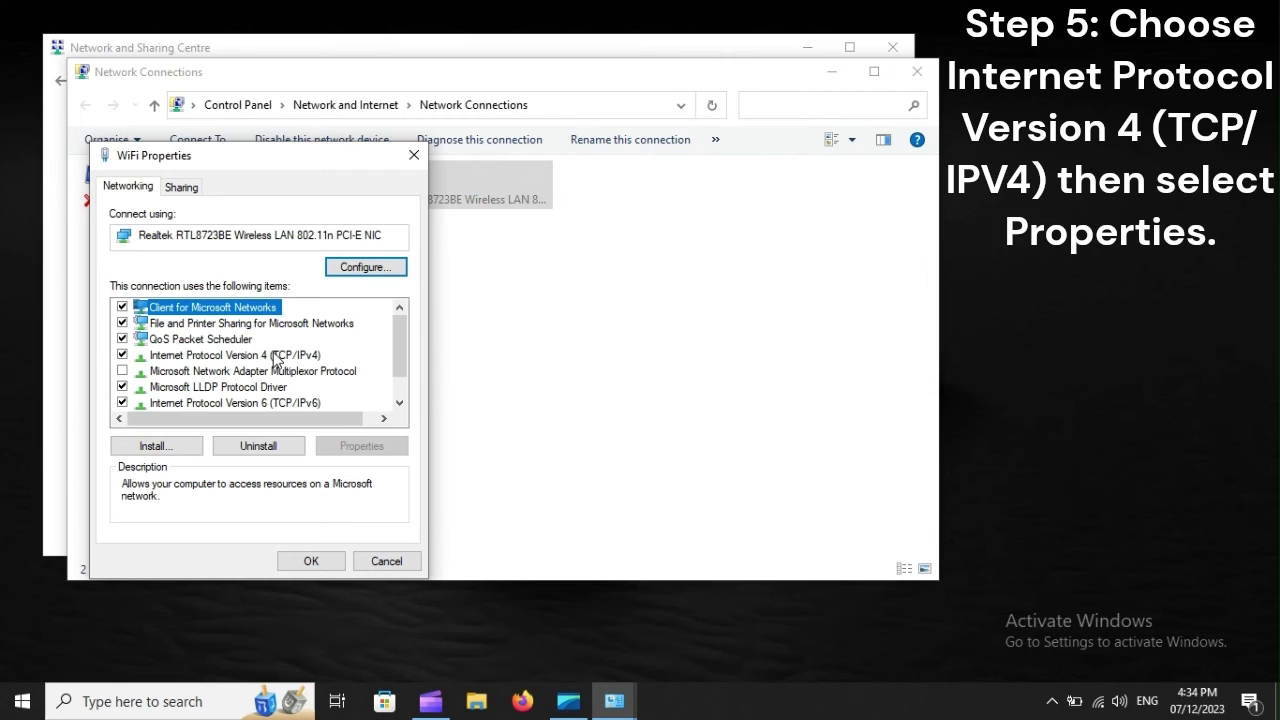
pyautogui.click(276, 356)
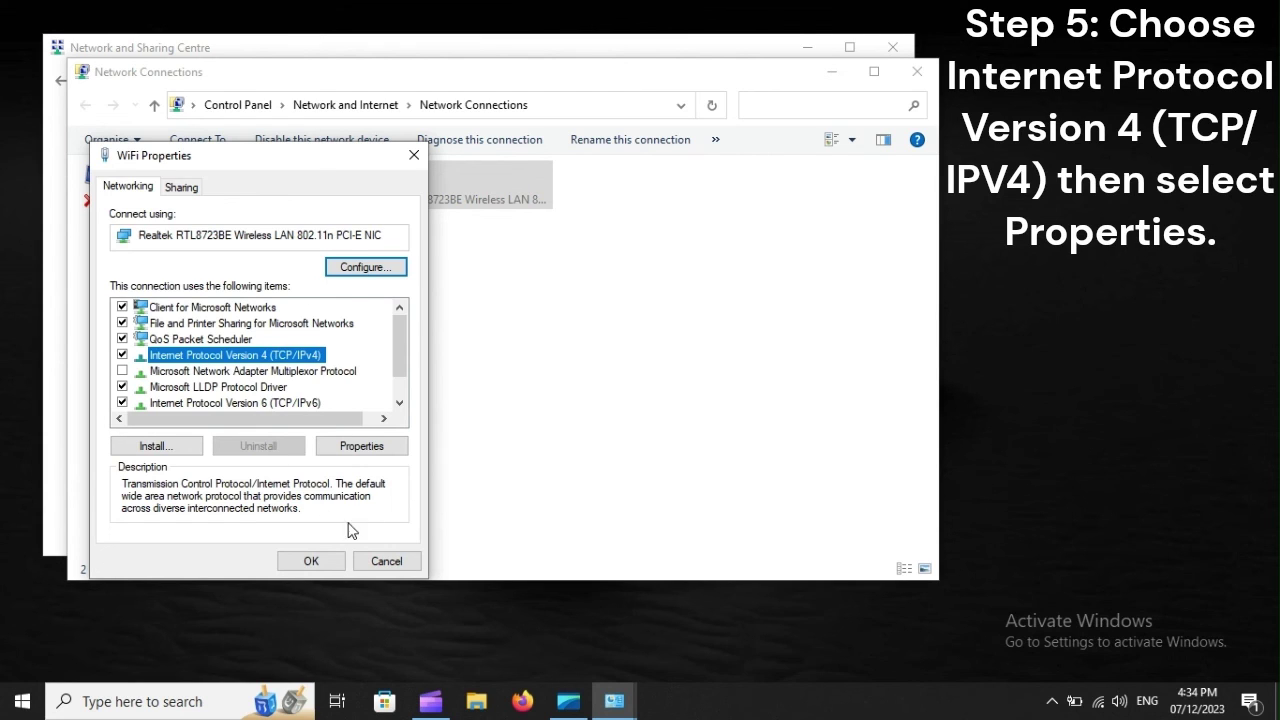
pyautogui.click(380, 450)
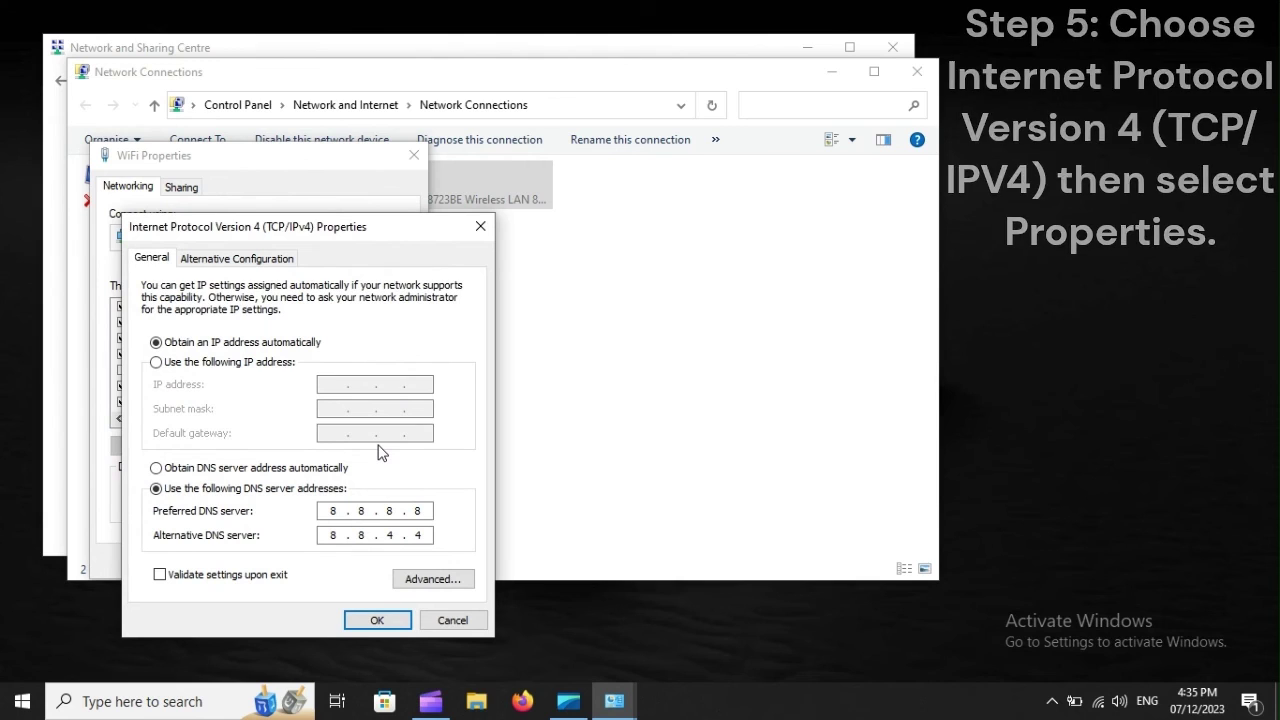